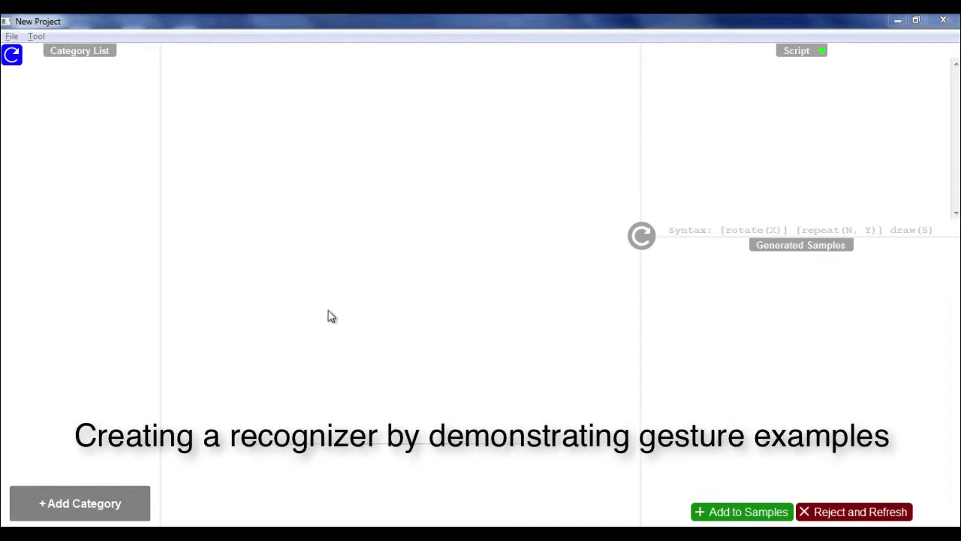
# Add a new gesture category and name it arrow_1
pyautogui.click(106, 518)
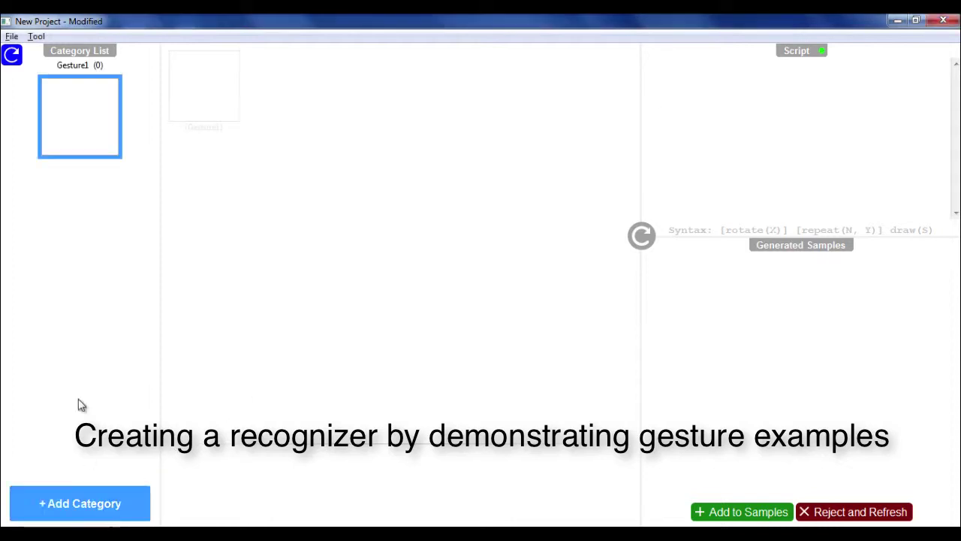
pyautogui.doubleClick(84, 68)
pyautogui.write('ar')
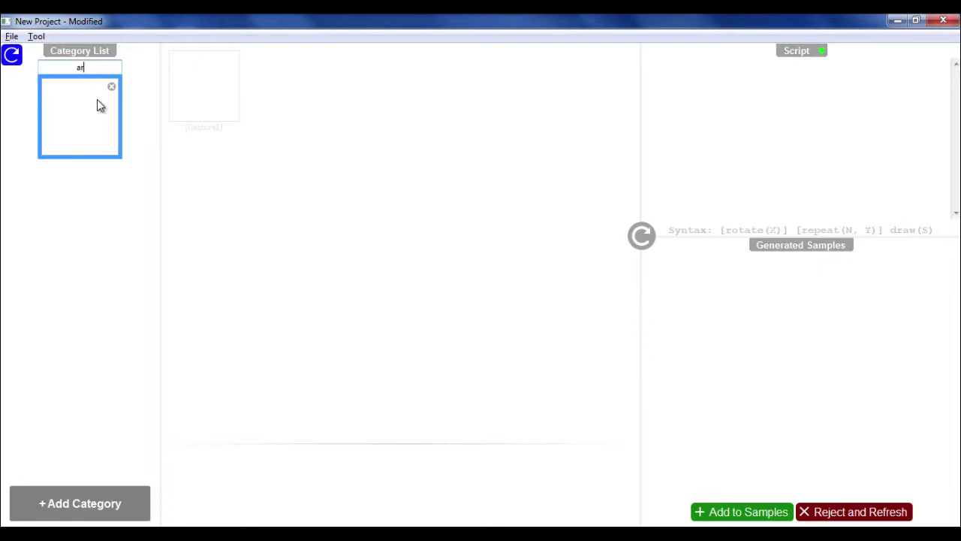
pyautogui.write('row_1')
pyautogui.press('Return')
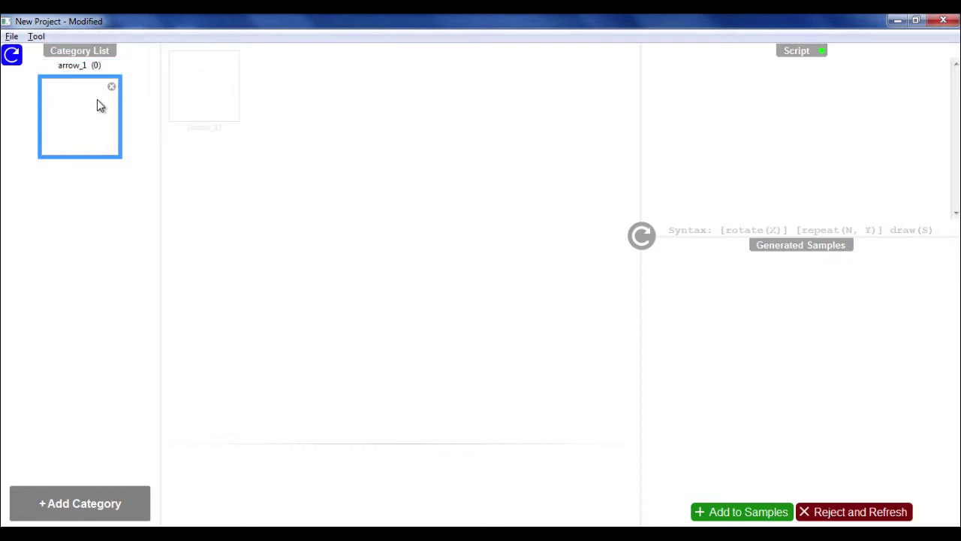
# Draw four arrow samples for arrow_1, alternating diagonal and horizontal arrows
pyautogui.moveTo(323, 349)
pyautogui.mouseDown()
pyautogui.moveTo(448, 193)
pyautogui.moveTo(453, 234)
pyautogui.mouseUp()
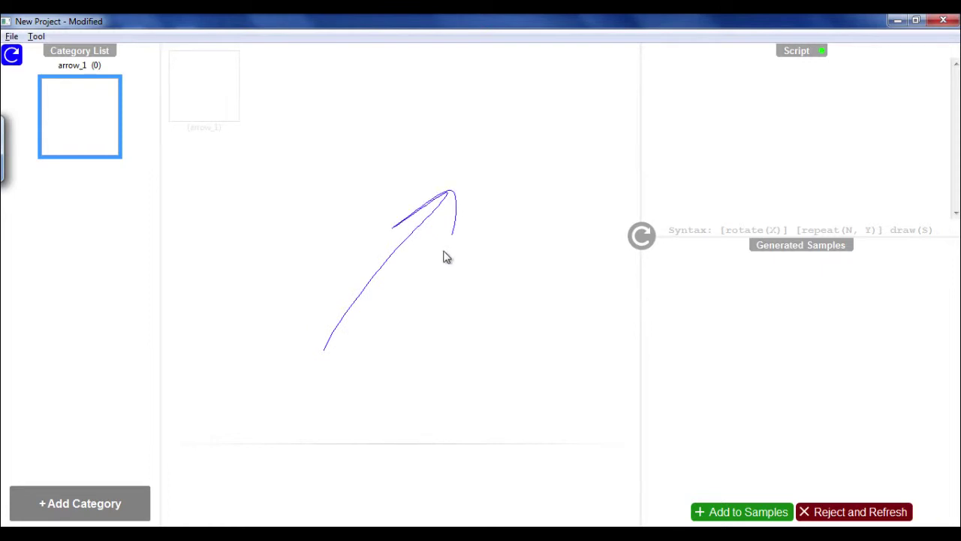
pyautogui.moveTo(279, 294)
pyautogui.mouseDown()
pyautogui.moveTo(449, 290)
pyautogui.moveTo(468, 255)
pyautogui.moveTo(471, 306)
pyautogui.mouseUp()
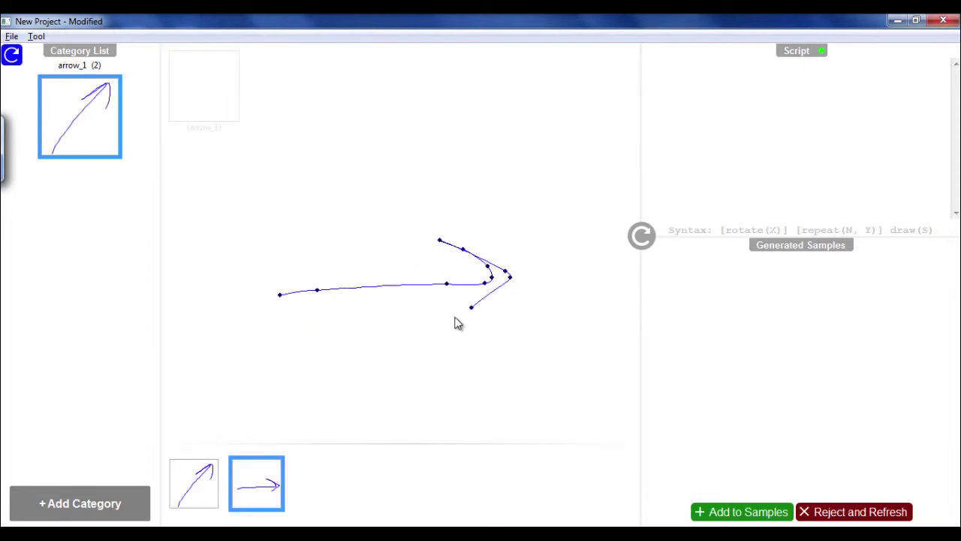
pyautogui.moveTo(346, 378)
pyautogui.mouseDown()
pyautogui.moveTo(408, 218)
pyautogui.moveTo(409, 188)
pyautogui.moveTo(446, 243)
pyautogui.mouseUp()
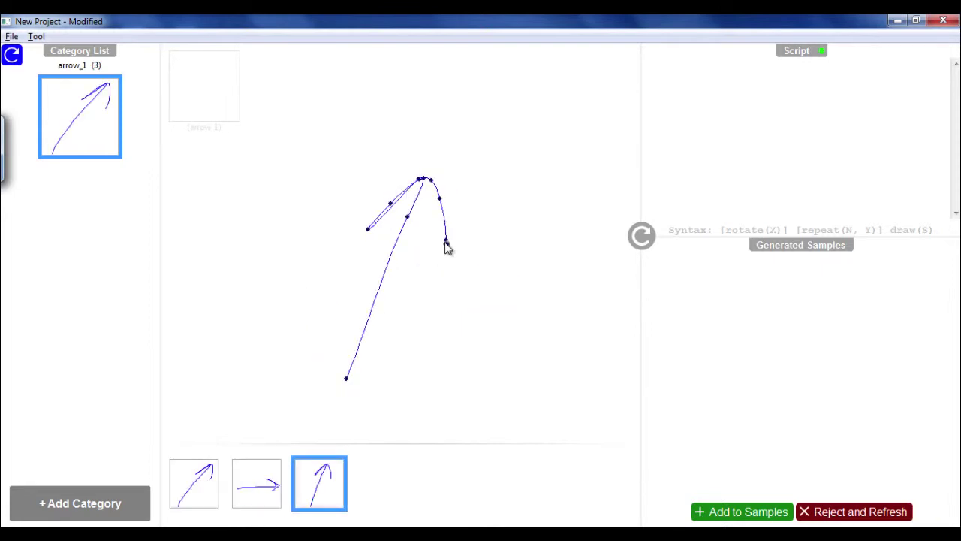
pyautogui.moveTo(296, 333)
pyautogui.mouseDown()
pyautogui.moveTo(513, 318)
pyautogui.moveTo(519, 326)
pyautogui.moveTo(479, 358)
pyautogui.mouseUp()
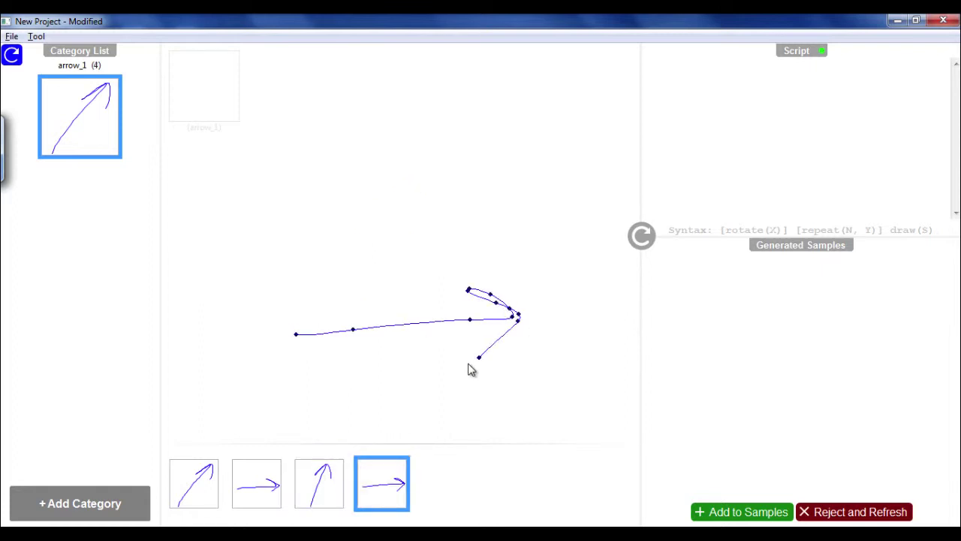
# Add another gesture category and name it arrow_2
pyautogui.click(116, 505)
pyautogui.doubleClick(66, 165)
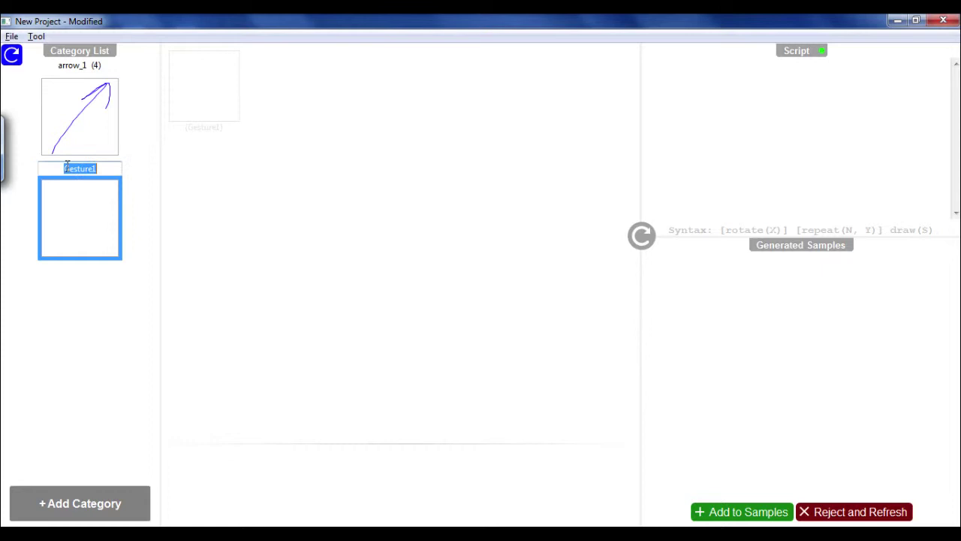
pyautogui.write('arrow_2')
pyautogui.press('Return')
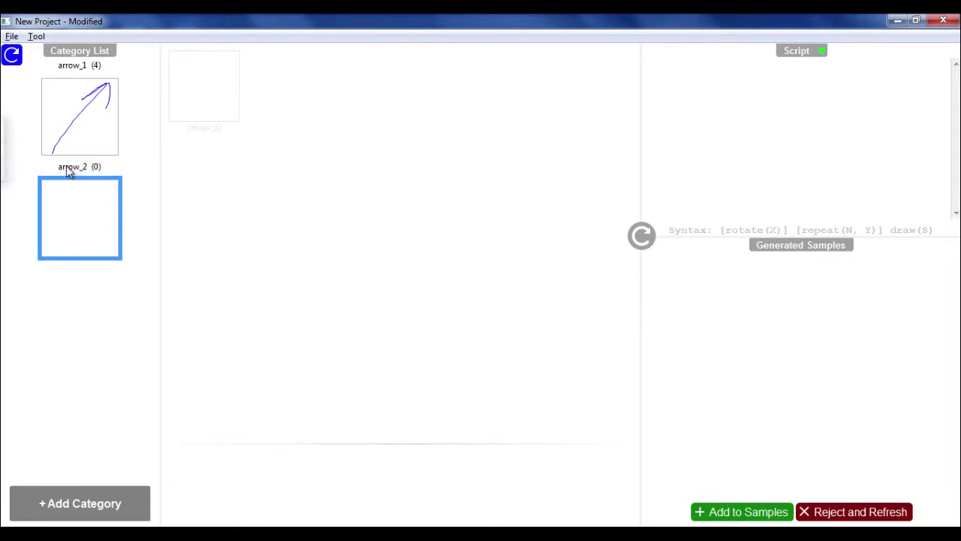
# Draw triangle-headed arrow samples for arrow_2 and train so both categories score 100
pyautogui.moveTo(310, 369); pyautogui.dragTo(398, 230)
pyautogui.moveTo(437, 270); pyautogui.dragTo(454, 204)
pyautogui.moveTo(294, 339)
pyautogui.mouseDown()
pyautogui.moveTo(493, 318)
pyautogui.moveTo(519, 328)
pyautogui.mouseUp()
pyautogui.moveTo(358, 406); pyautogui.dragTo(402, 184)
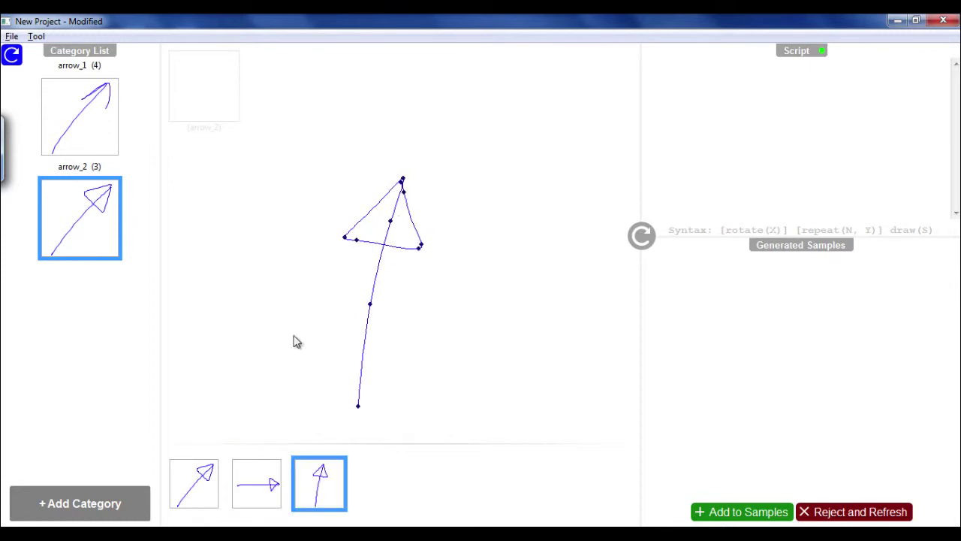
pyautogui.moveTo(293, 339)
pyautogui.mouseDown()
pyautogui.moveTo(521, 322)
pyautogui.moveTo(552, 331)
pyautogui.mouseUp()
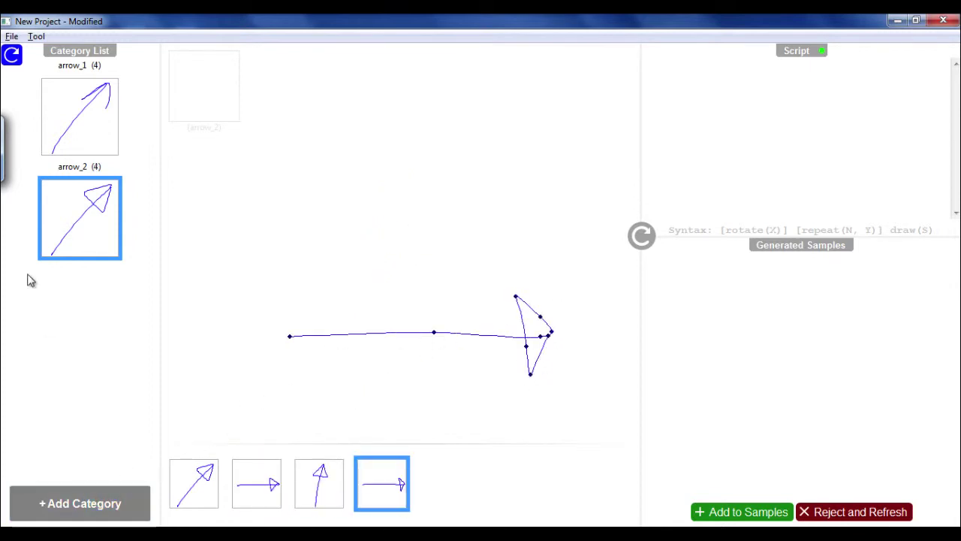
pyautogui.click(12, 56)
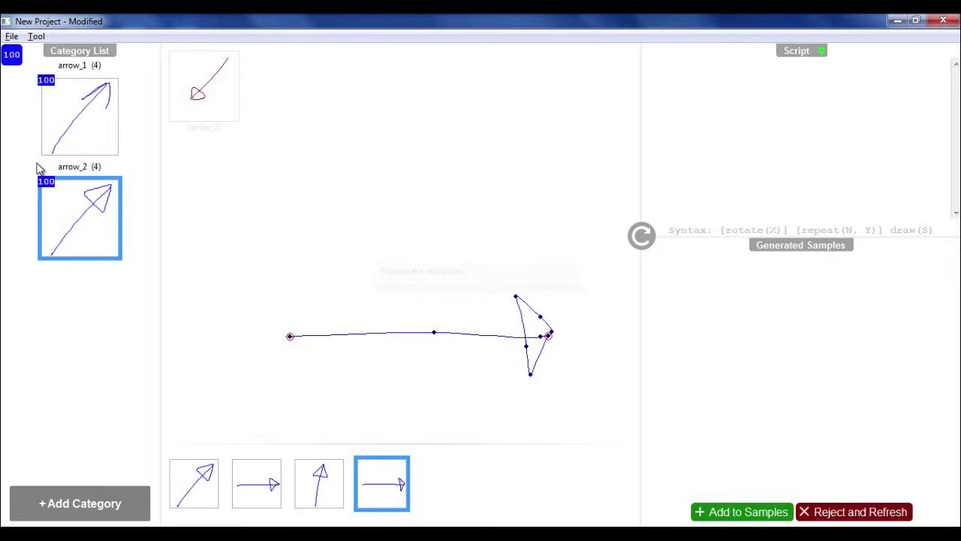
# Add a third category with four arrow samples and name it arrow_3
pyautogui.click(113, 502)
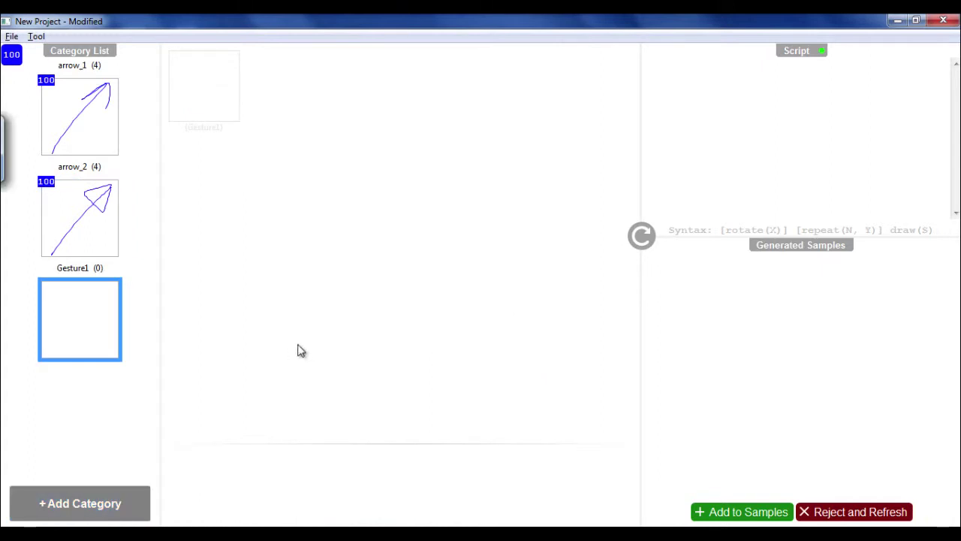
pyautogui.moveTo(298, 344); pyautogui.dragTo(473, 248)
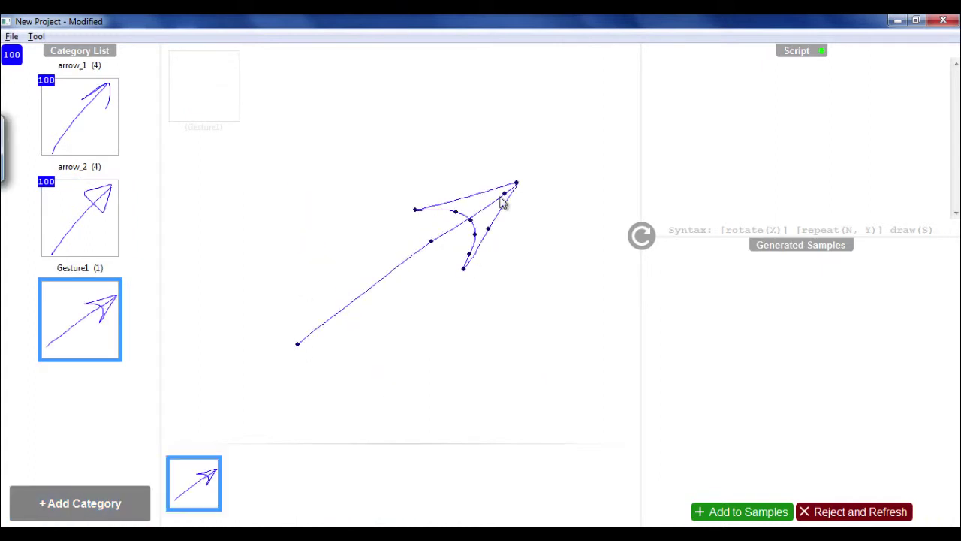
pyautogui.moveTo(388, 383); pyautogui.dragTo(304, 192)
pyautogui.moveTo(333, 365); pyautogui.dragTo(472, 374)
pyautogui.moveTo(353, 396); pyautogui.dragTo(479, 165)
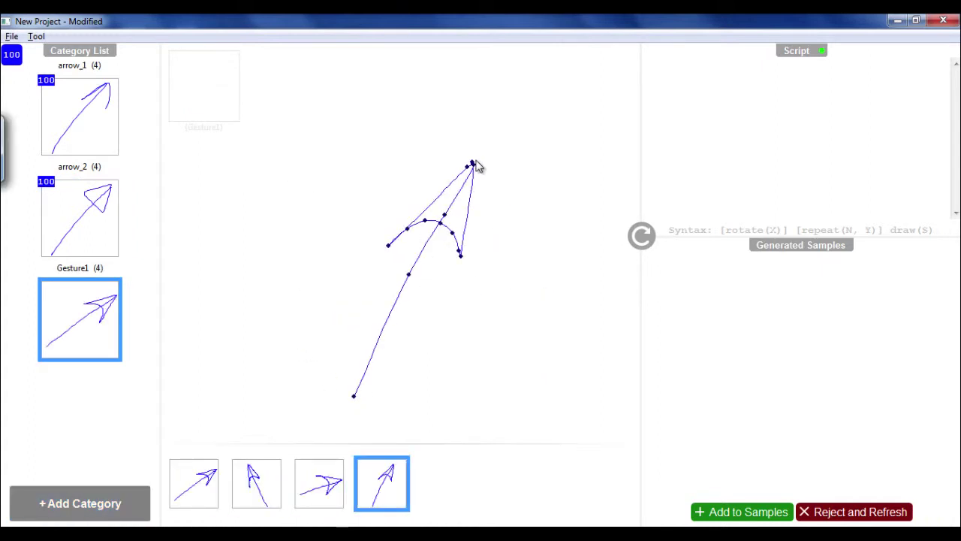
pyautogui.doubleClick(81, 269)
pyautogui.write('arrow_3')
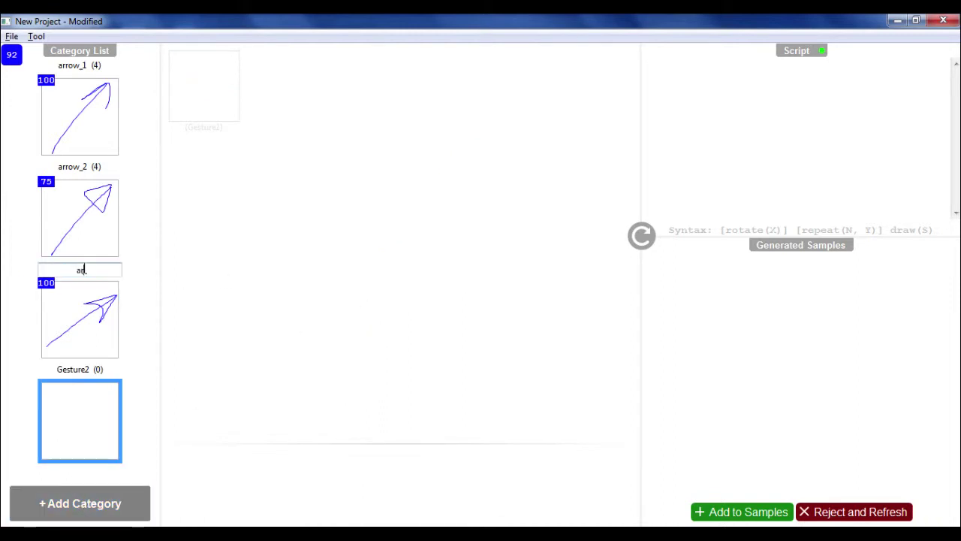
pyautogui.press('Return')
# Name the next category spring_1 and draw four zigzag spring samples
pyautogui.doubleClick(81, 369)
pyautogui.write('spring_1')
pyautogui.press('Return')
pyautogui.moveTo(205, 308)
pyautogui.mouseDown()
pyautogui.moveTo(294, 268)
pyautogui.moveTo(499, 300)
pyautogui.mouseUp()
pyautogui.moveTo(236, 378); pyautogui.dragTo(539, 345)
pyautogui.moveTo(241, 322); pyautogui.dragTo(500, 262)
pyautogui.moveTo(266, 376); pyautogui.dragTo(479, 320)
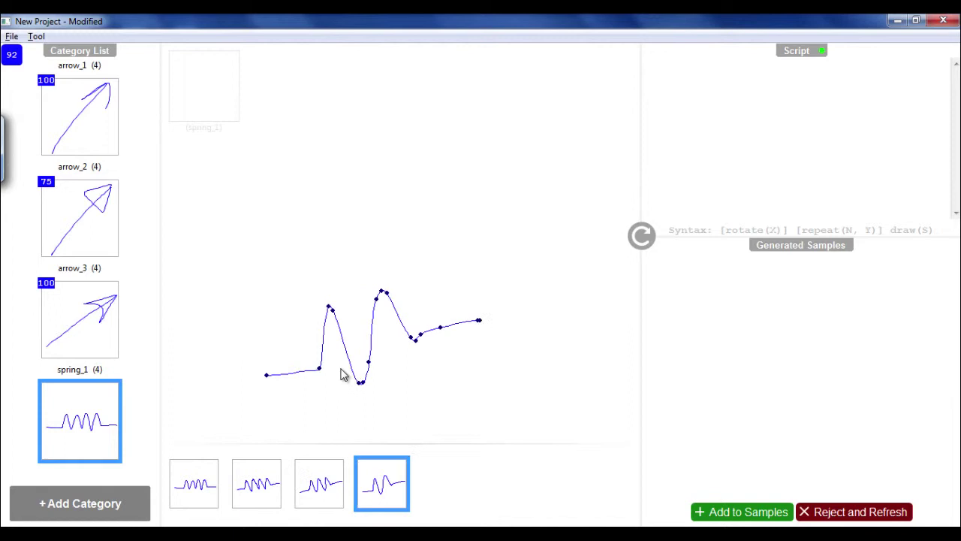
# Name the next category spring_2 and draw coiled spring samples for it
pyautogui.doubleClick(68, 392)
pyautogui.write('spring_2')
pyautogui.press('Return')
pyautogui.moveTo(217, 311)
pyautogui.mouseDown()
pyautogui.moveTo(281, 270)
pyautogui.moveTo(473, 253)
pyautogui.mouseUp()
pyautogui.moveTo(241, 354)
pyautogui.mouseDown()
pyautogui.moveTo(318, 322)
pyautogui.moveTo(492, 307)
pyautogui.moveTo(333, 369)
pyautogui.moveTo(502, 329)
pyautogui.mouseUp()
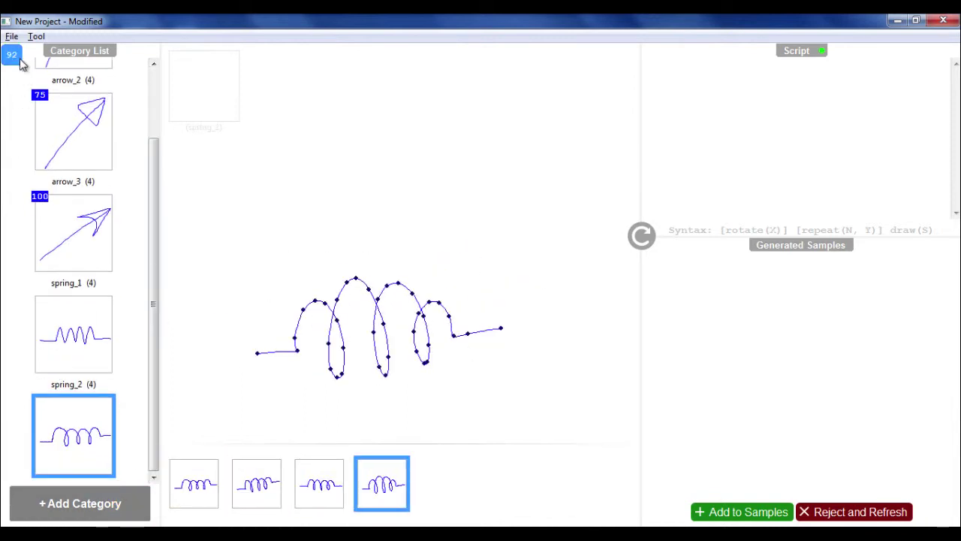
# Add an o_o category and draw looped circle samples for it
pyautogui.click(90, 521)
pyautogui.doubleClick(72, 389)
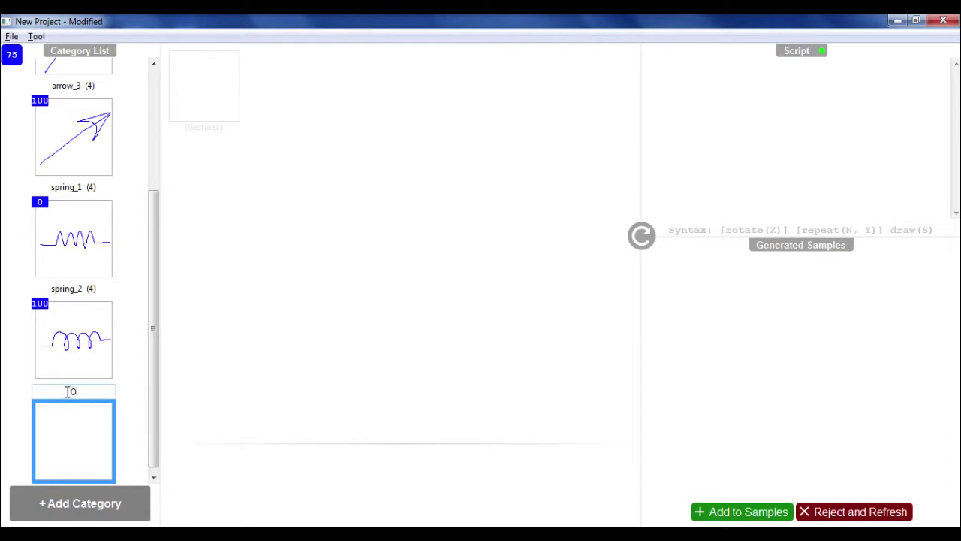
pyautogui.write('o_o')
pyautogui.press('Return')
pyautogui.moveTo(247, 280); pyautogui.dragTo(292, 244)
pyautogui.moveTo(277, 332); pyautogui.dragTo(409, 207)
pyautogui.moveTo(384, 259)
pyautogui.mouseDown()
pyautogui.moveTo(391, 263)
pyautogui.moveTo(450, 217)
pyautogui.mouseUp()
pyautogui.moveTo(421, 323)
pyautogui.mouseDown()
pyautogui.moveTo(296, 279)
pyautogui.moveTo(330, 353)
pyautogui.mouseUp()
pyautogui.moveTo(450, 188); pyautogui.dragTo(353, 338)
# Add a w_o category with four W-and-circle samples
pyautogui.click(71, 517)
pyautogui.doubleClick(68, 390)
pyautogui.write('w_o')
pyautogui.press('Return')
pyautogui.moveTo(257, 247); pyautogui.dragTo(426, 189)
pyautogui.moveTo(420, 225); pyautogui.dragTo(451, 233)
pyautogui.moveTo(510, 208)
pyautogui.mouseDown()
pyautogui.moveTo(416, 318)
pyautogui.moveTo(405, 360)
pyautogui.mouseUp()
pyautogui.moveTo(389, 222)
pyautogui.mouseDown()
pyautogui.moveTo(332, 289)
pyautogui.moveTo(326, 131)
pyautogui.mouseUp()
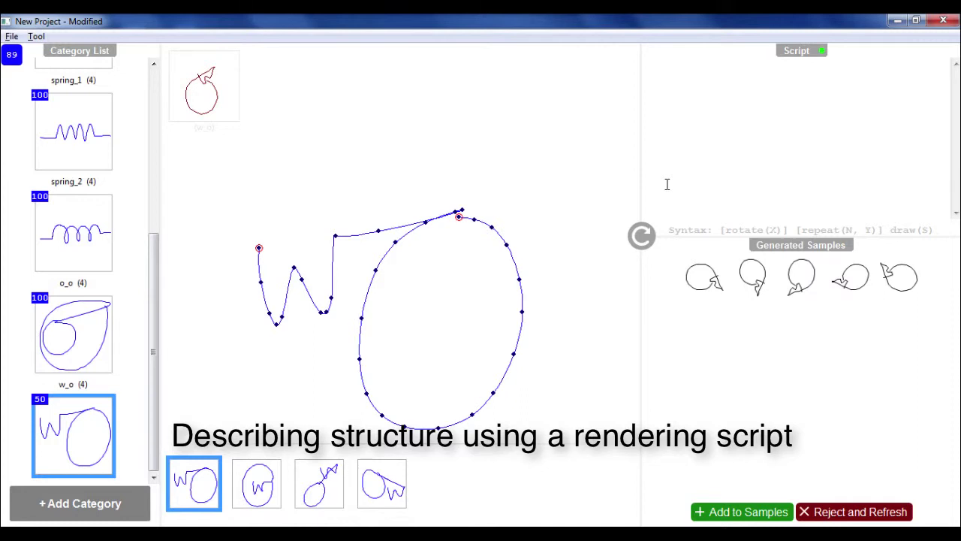
# Write the w_o script as draw(W), draw(Line), draw(Circle) on three lines
pyautogui.click(728, 162)
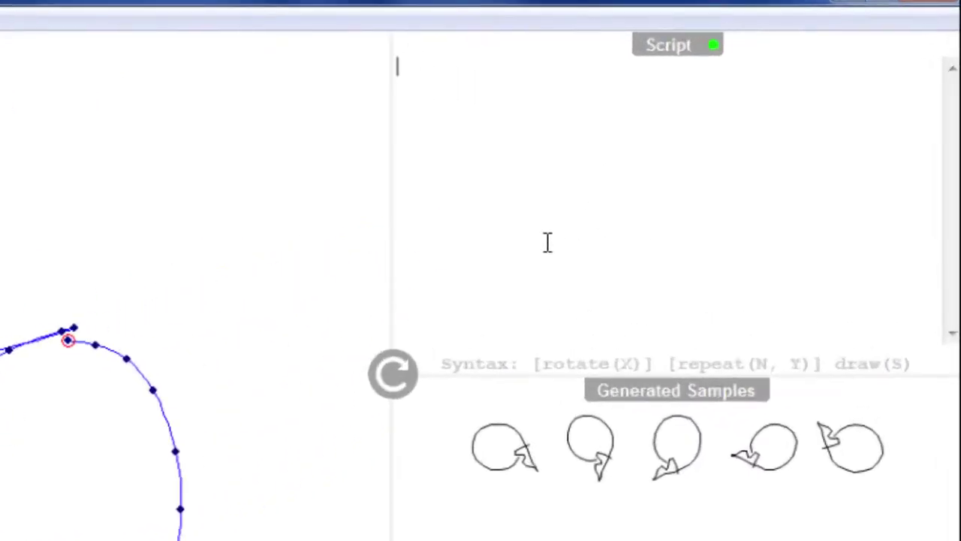
pyautogui.write('draw(W)')
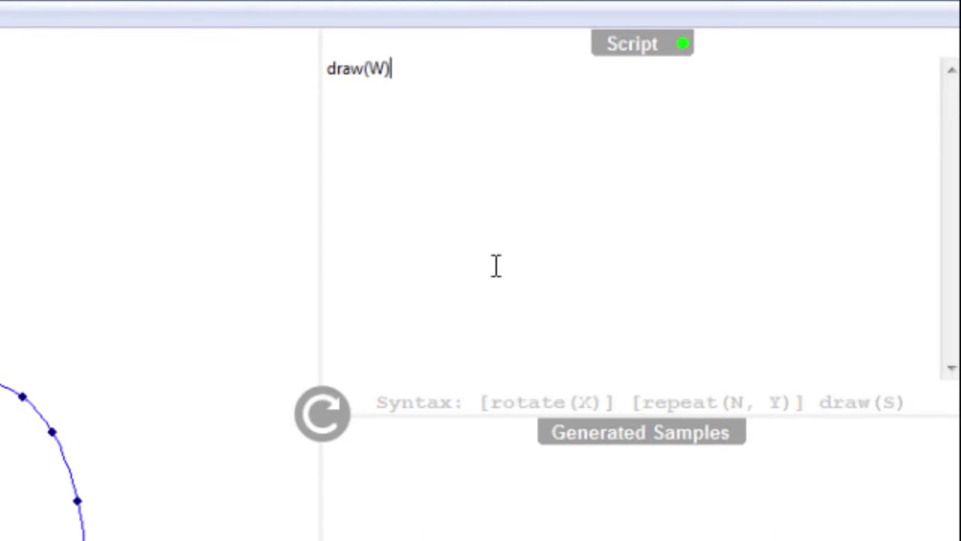
pyautogui.press('Return')
pyautogui.write('draw')
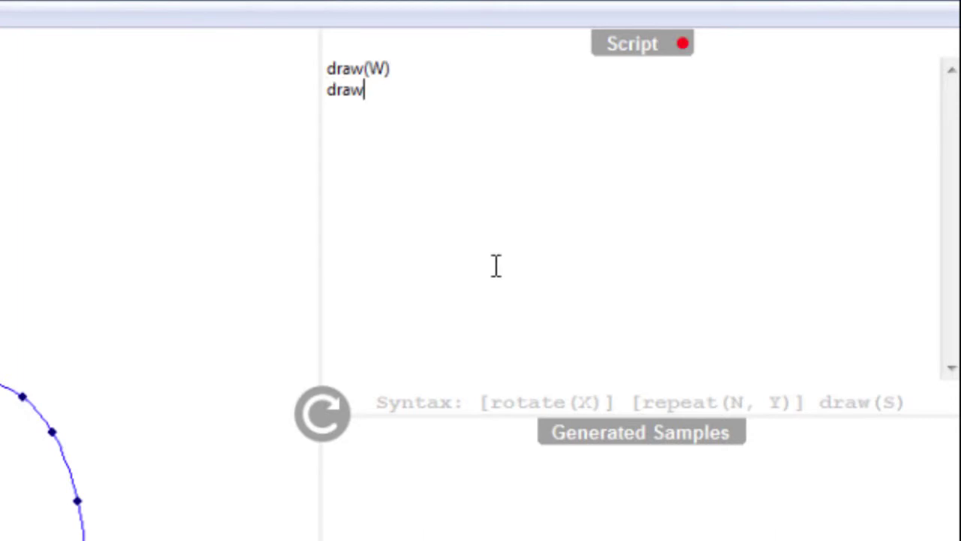
pyautogui.write('(Line)')
pyautogui.press('Return')
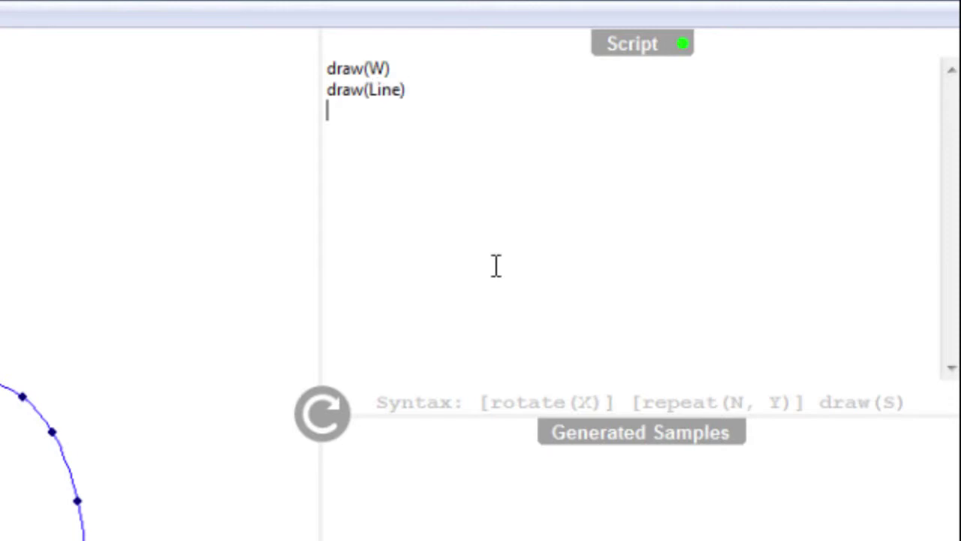
pyautogui.write('draw(Circle)')
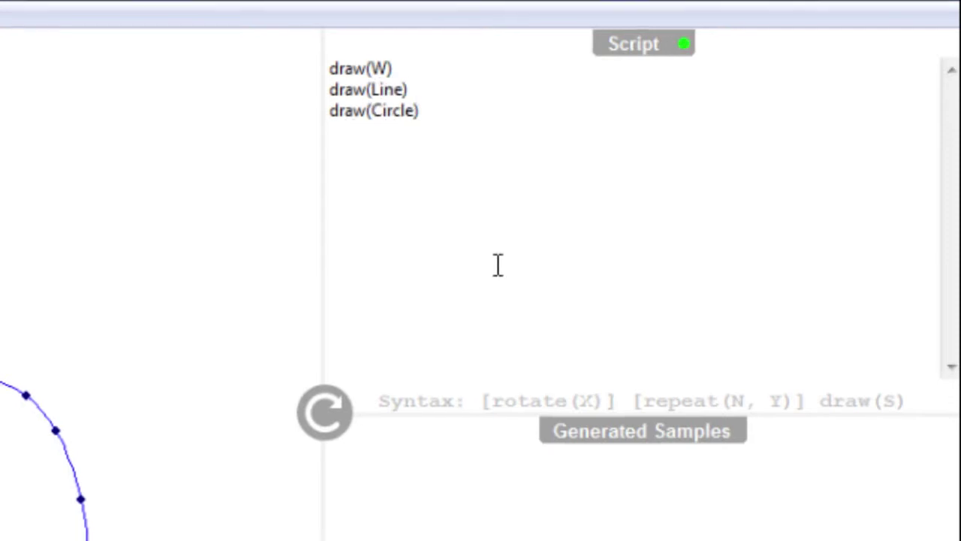
# Learn the W, Line and Circle part shapes and generate 25 w_o samples
pyautogui.click(337, 413)
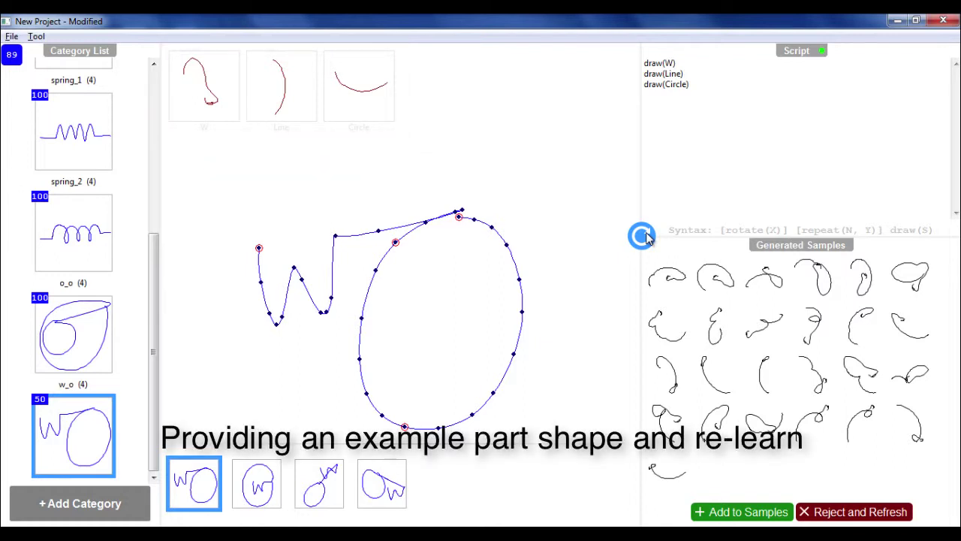
# Mark the O arc as a Circle example, re-learn w_o's parts, then switch to o_o
pyautogui.click(354, 81)
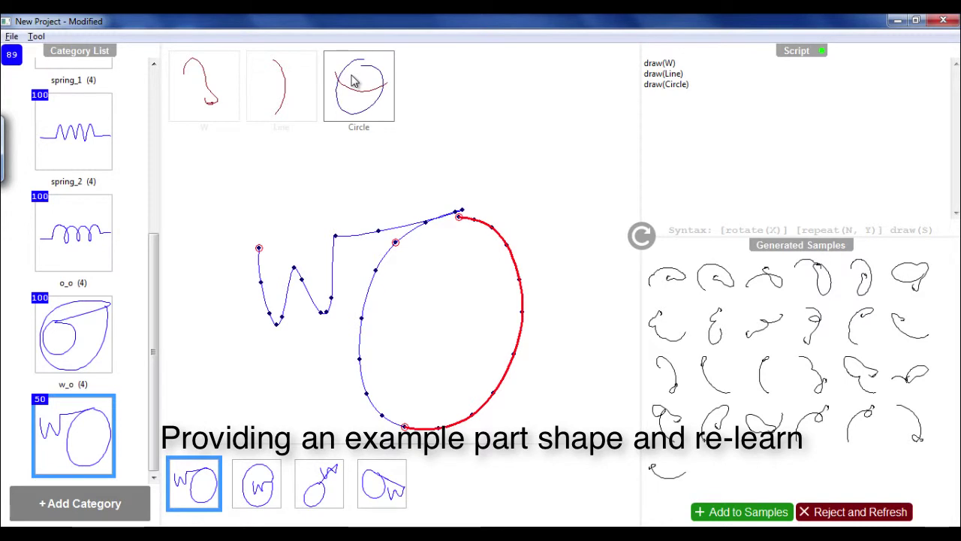
pyautogui.click(355, 81)
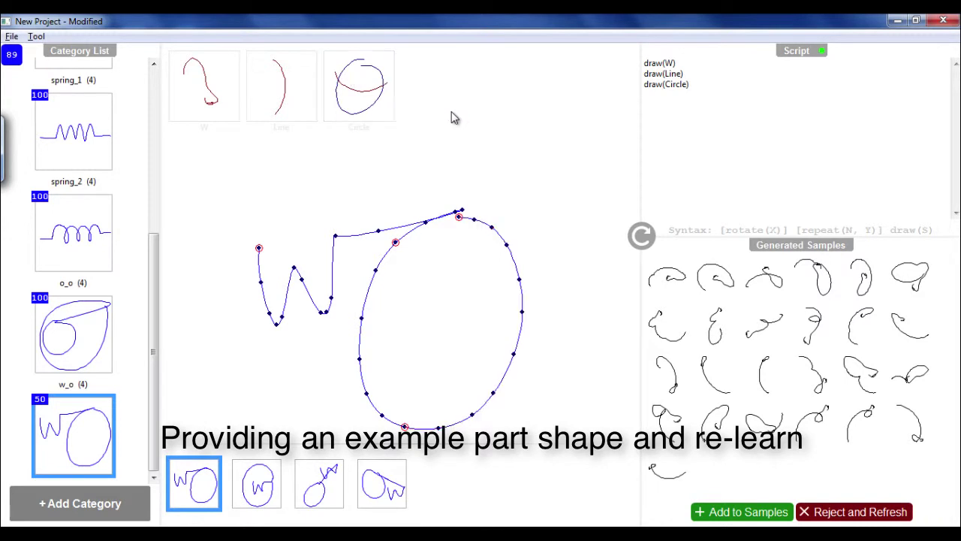
pyautogui.click(640, 238)
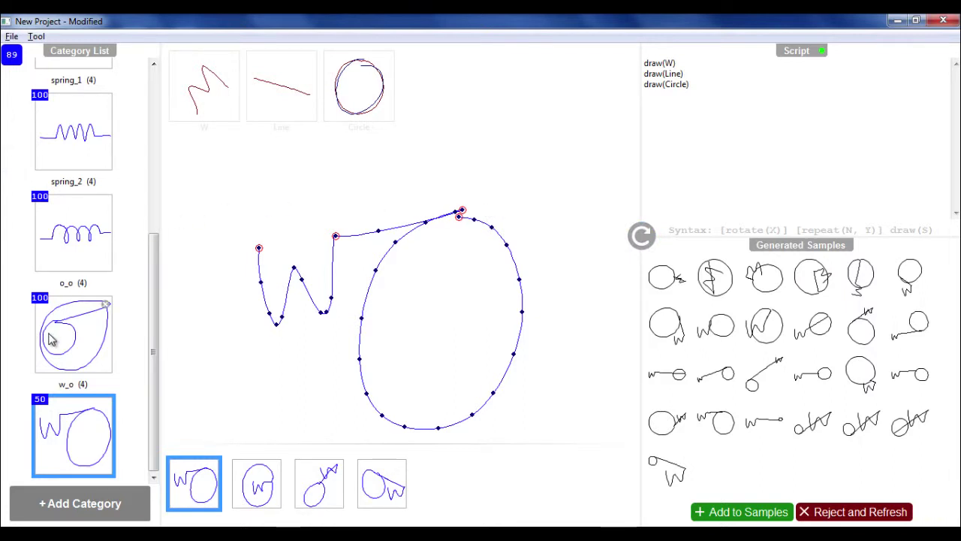
pyautogui.click(52, 338)
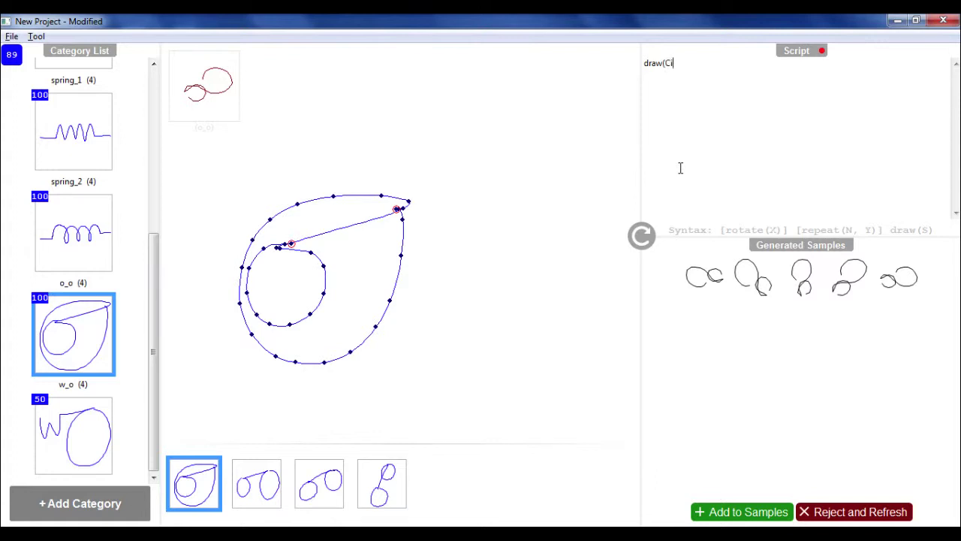
# Complete the o_o script as draw(Circle), draw(Line), draw(Circle)
pyautogui.write('rcle)')
pyautogui.press('capslock')
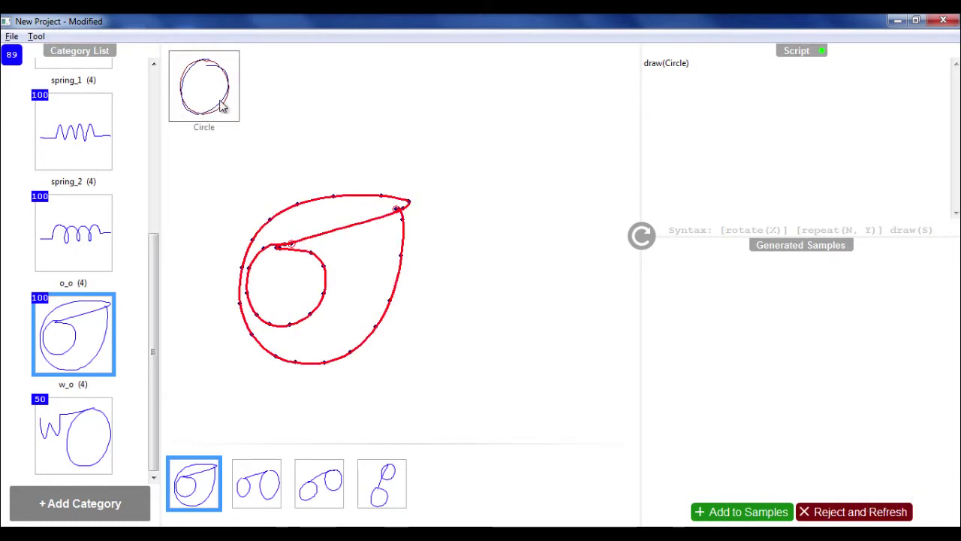
pyautogui.press('capslock')
pyautogui.press('Return')
pyautogui.write('draw')
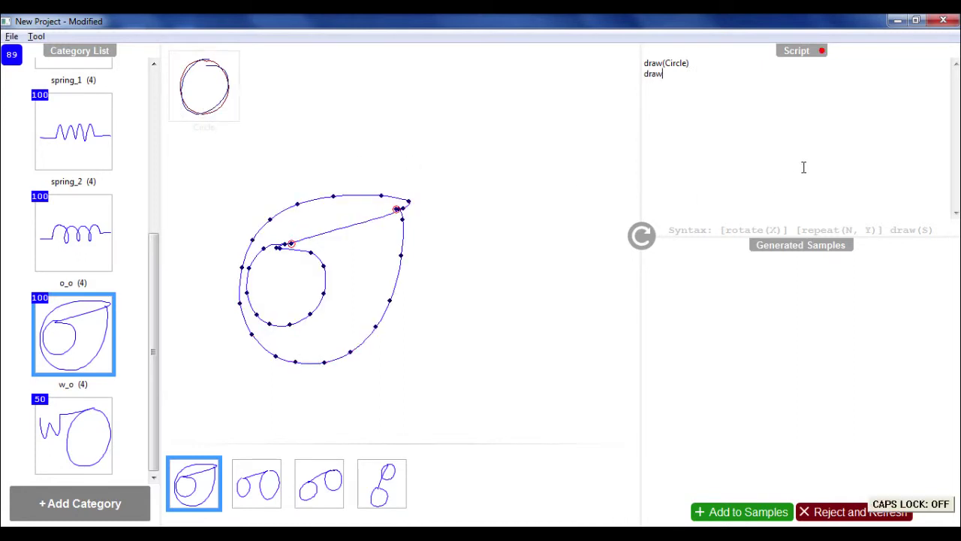
pyautogui.write('(Line) ')
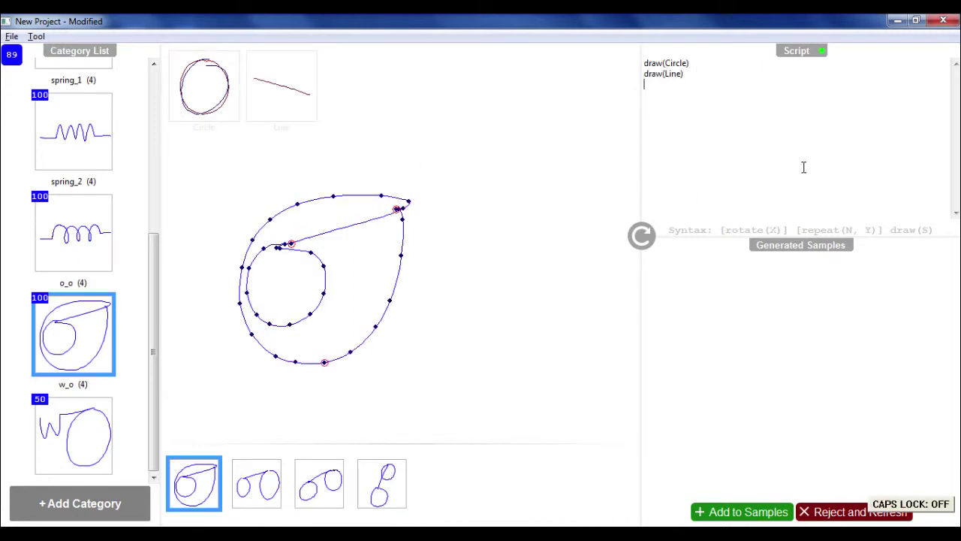
pyautogui.write('draw(Ci')
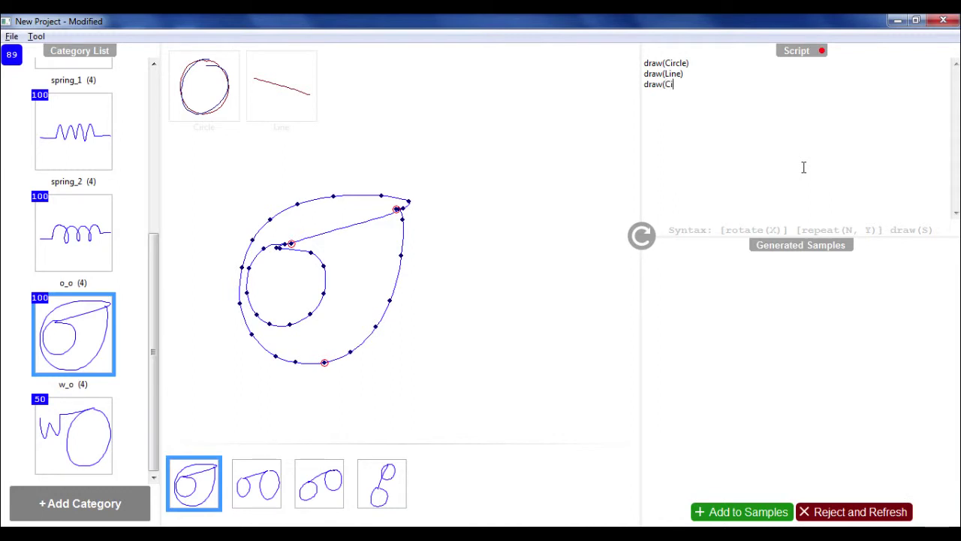
pyautogui.write('rcle)')
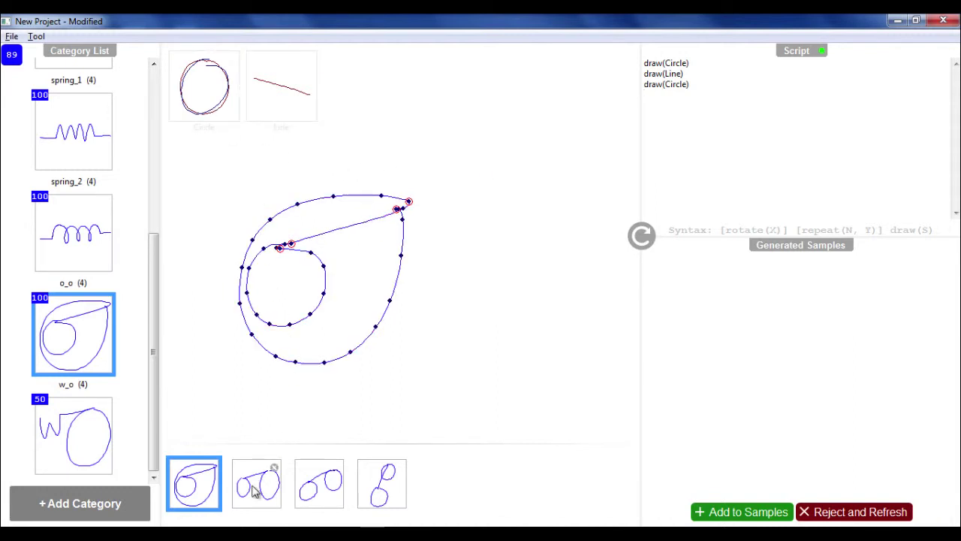
# Review the second, third and fourth o_o samples, then open the arrow_2 category
pyautogui.click(255, 490)
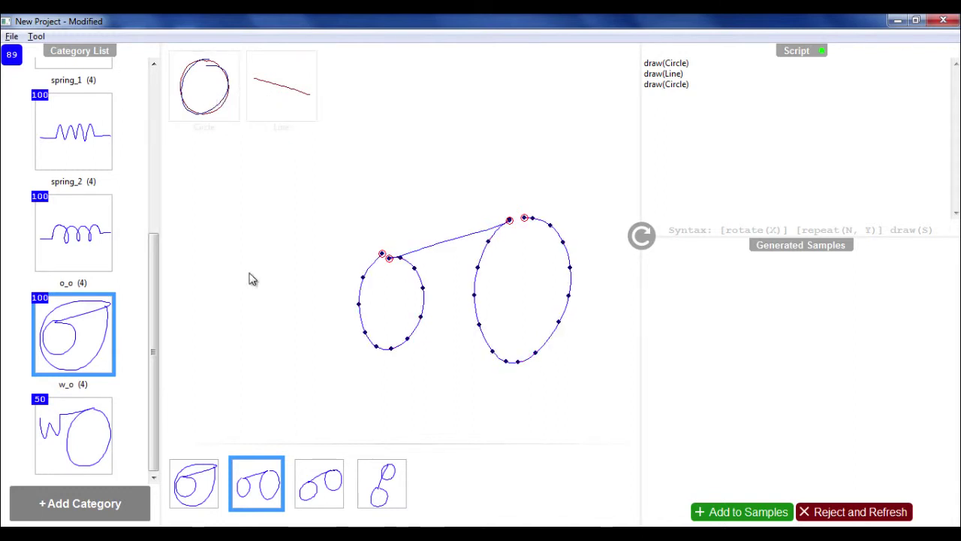
pyautogui.click(334, 505)
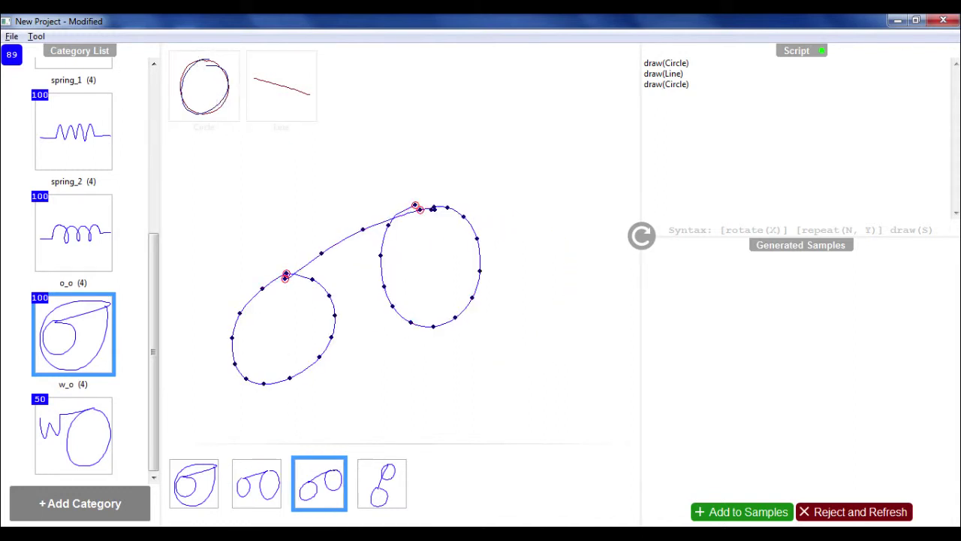
pyautogui.click(382, 483)
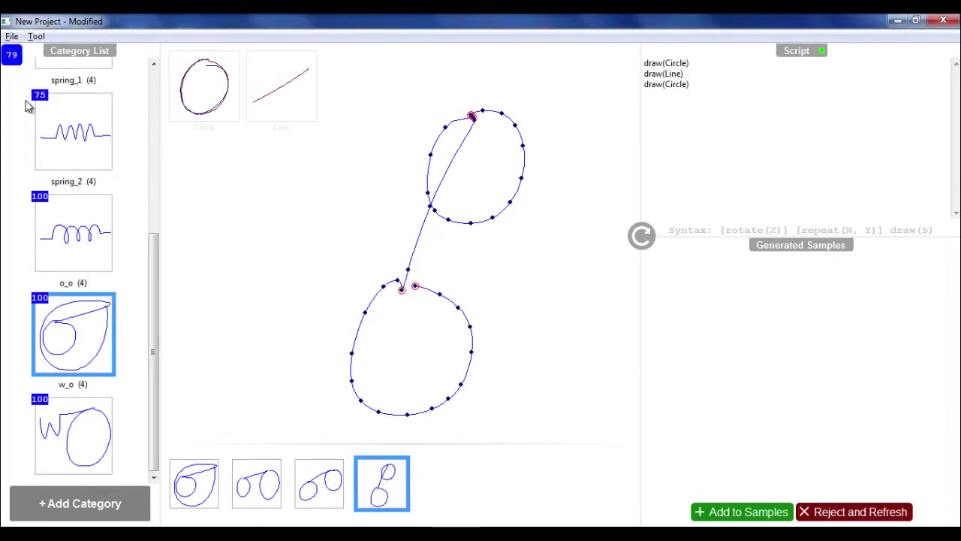
pyautogui.scroll(6, 142, 244)
pyautogui.click(73, 217)
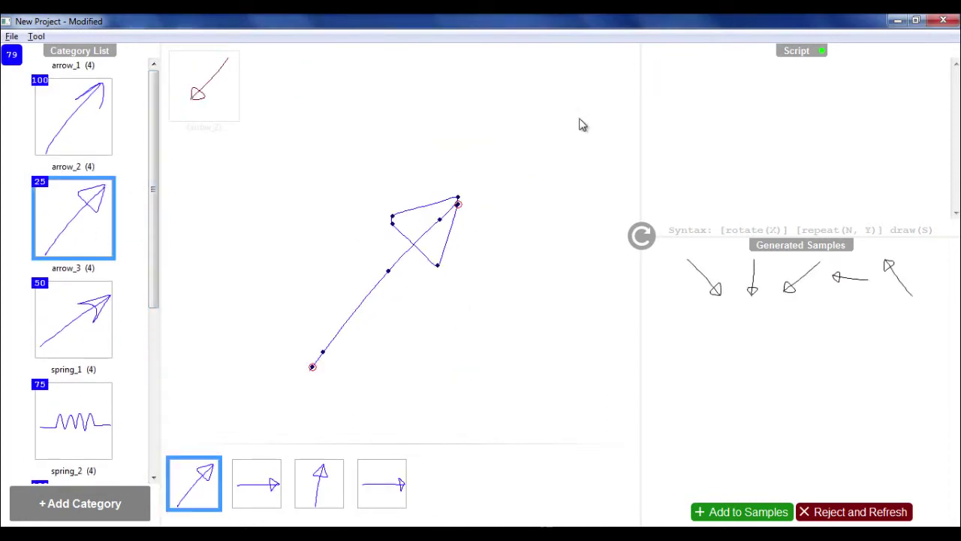
# Script arrow_2 as four draw(Line) entries and check its sample drawings
pyautogui.click(766, 155)
pyautogui.write('draw(Line)')
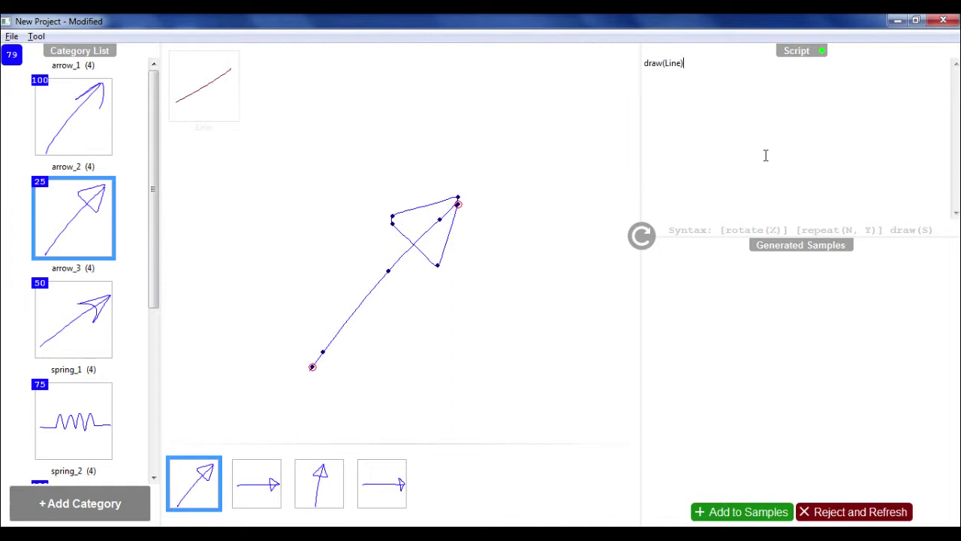
pyautogui.press('Return')
pyautogui.write('draw(Line)')
pyautogui.press('Return')
pyautogui.write('draw(Line)')
pyautogui.press('Return')
pyautogui.write('draw(Line)')
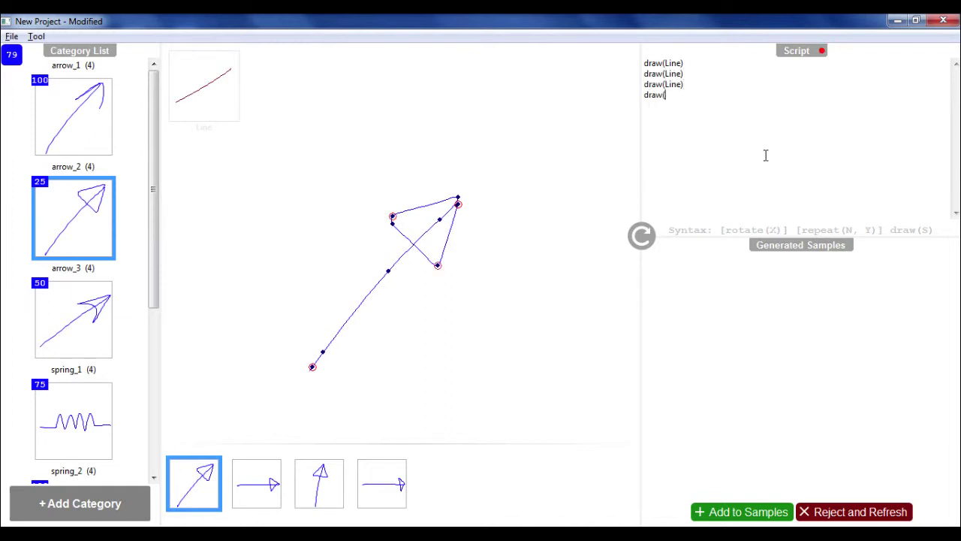
pyautogui.press('Return')
pyautogui.click(317, 488)
pyautogui.click(193, 485)
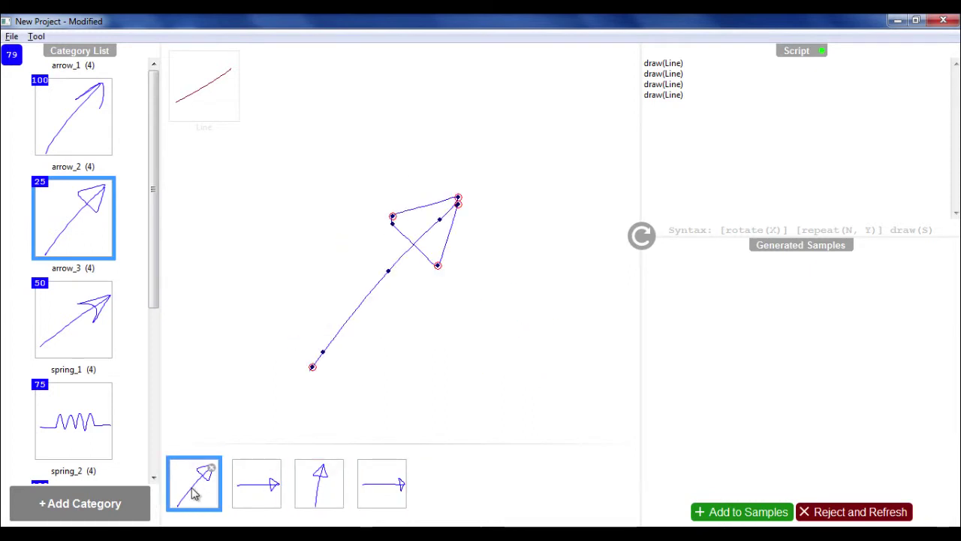
# Script arrow_3 as Line, Line, Arc, Line and analyze its parts
pyautogui.click(88, 308)
pyautogui.click(769, 184)
pyautogui.write('draw')
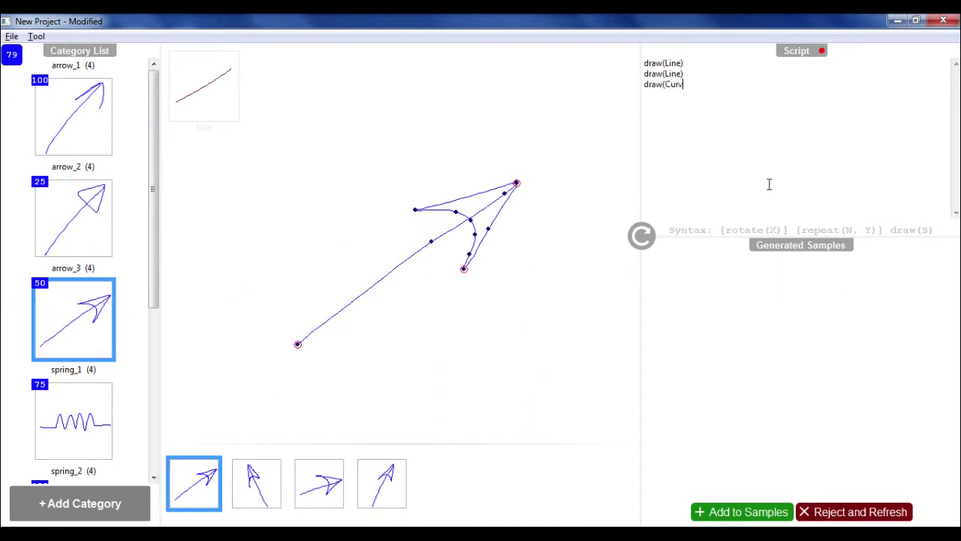
pyautogui.write('c)')
pyautogui.press('Return')
pyautogui.write('draw(Line')
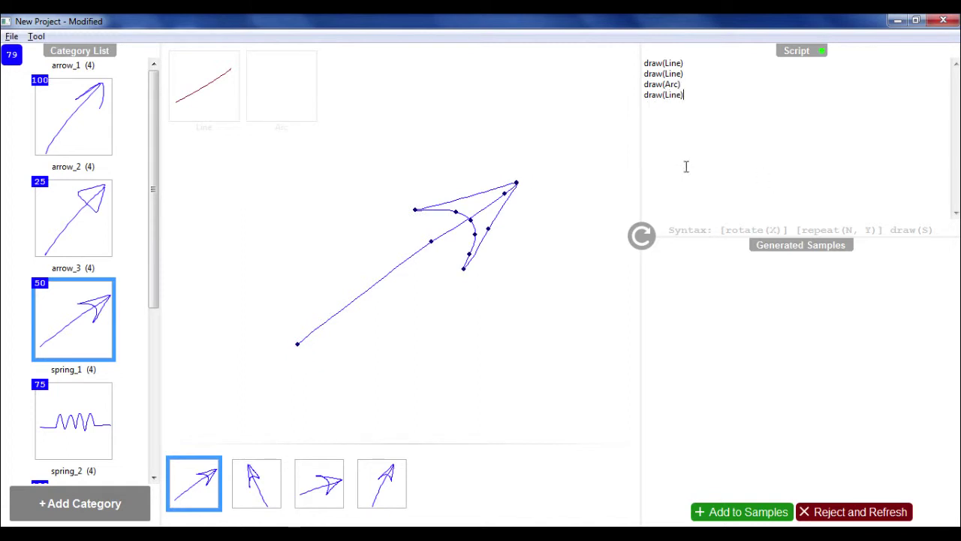
pyautogui.click(642, 236)
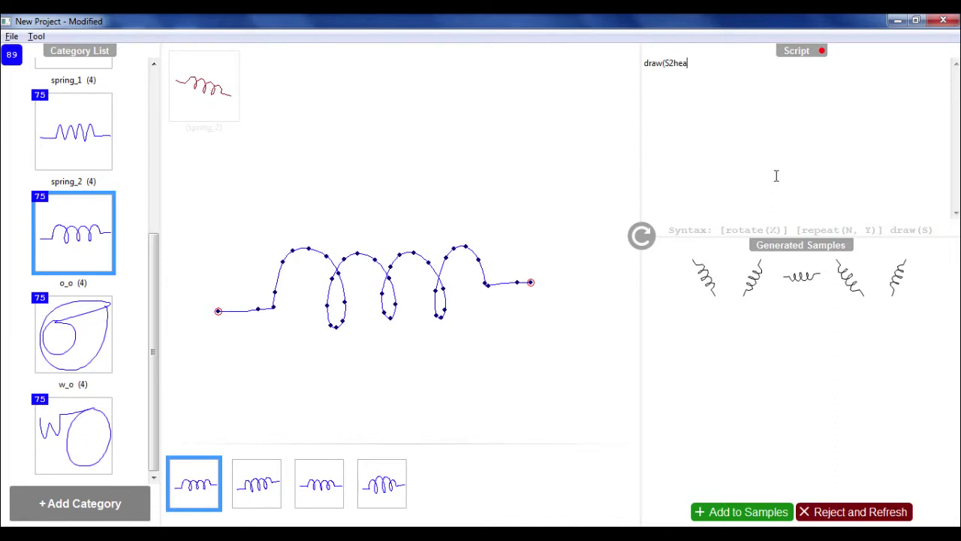
# Finish spring_2's script as draw(S2head), repeat draw(Coil), draw(S2tail)
pyautogui.write('d)')
pyautogui.press('Return')
pyautogui.write('draw(')
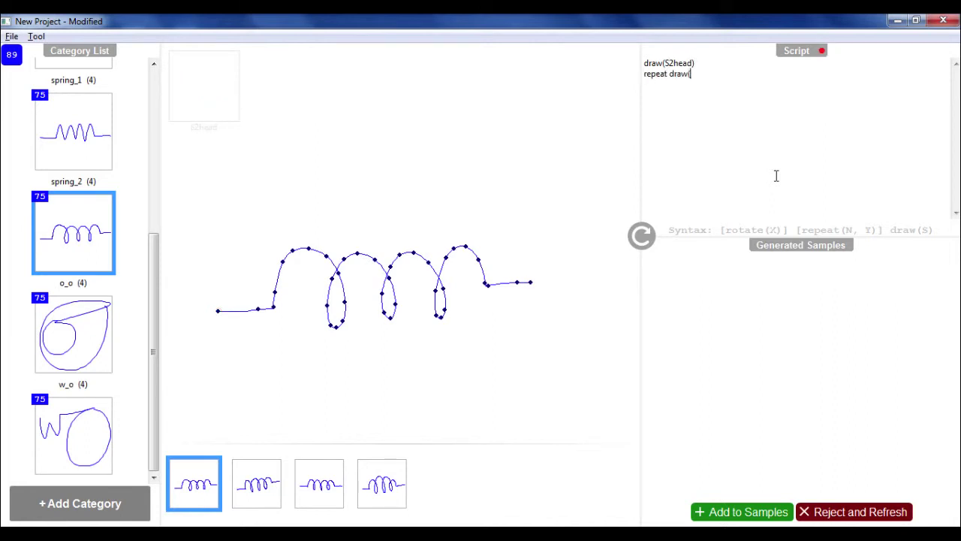
pyautogui.write('Coil)')
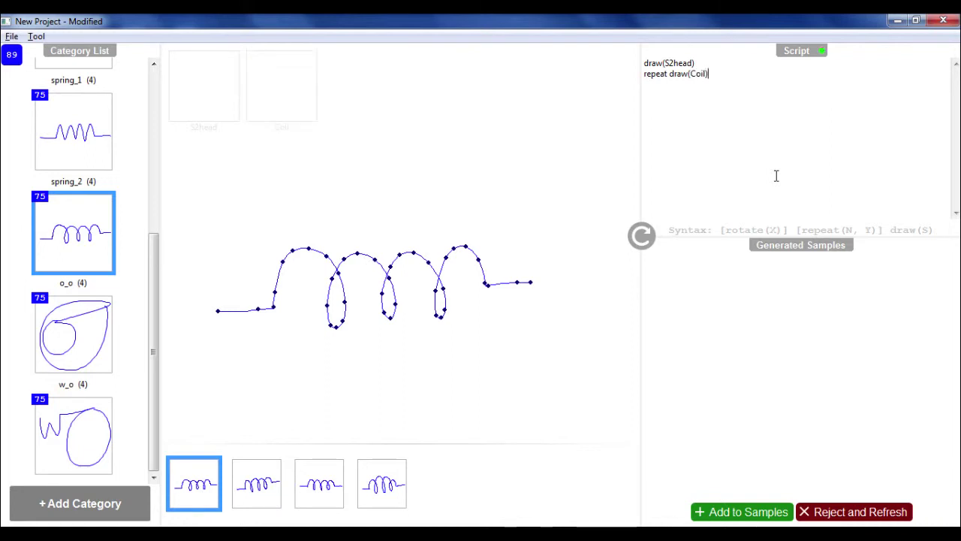
pyautogui.press('Return')
pyautogui.write('draw(S2tail)')
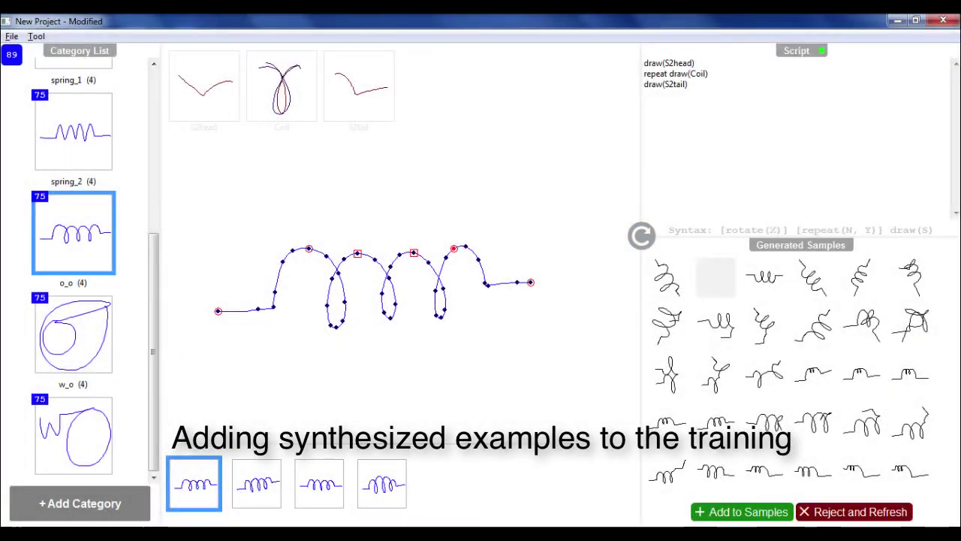
# Pick seven good generated spring samples and add them, giving spring_2 11 samples
pyautogui.click(715, 276)
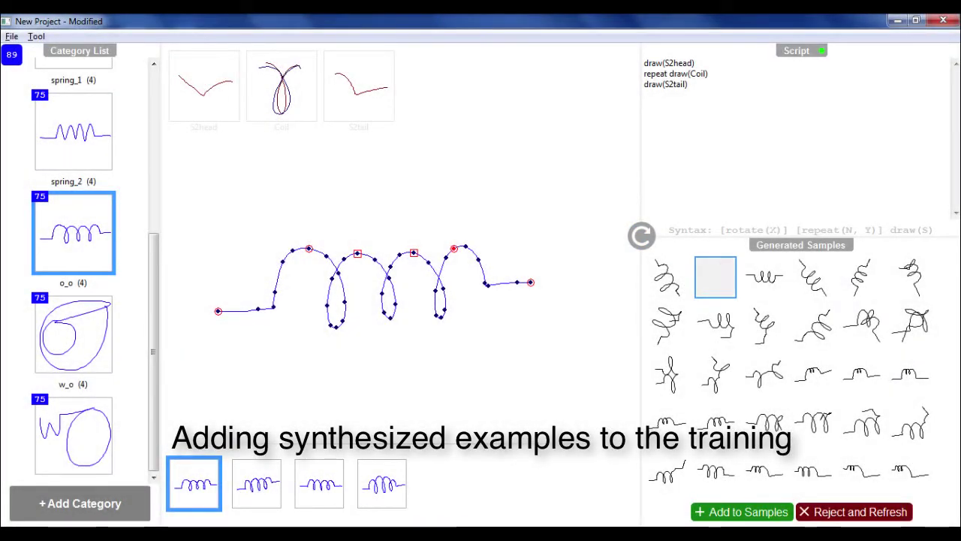
pyautogui.click(861, 276)
pyautogui.click(765, 276)
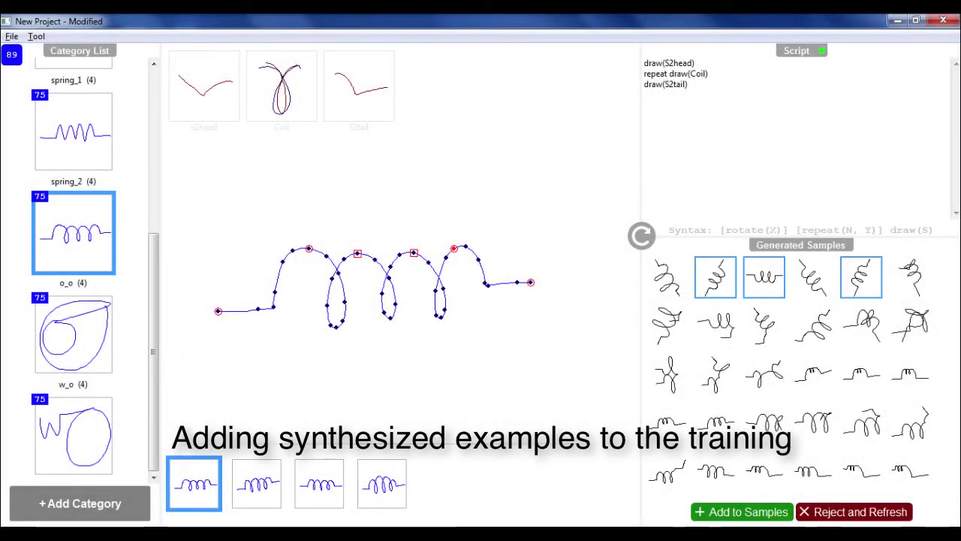
pyautogui.click(812, 276)
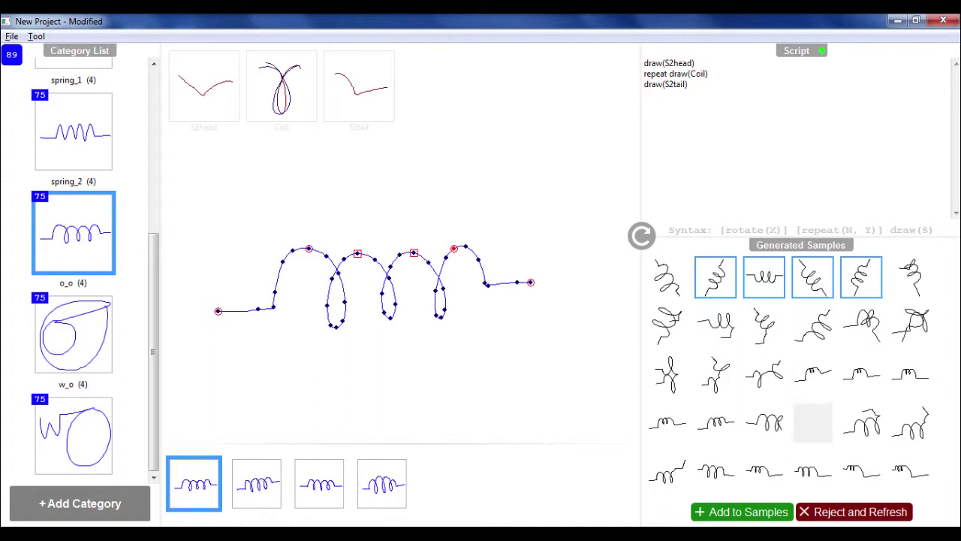
pyautogui.click(813, 470)
pyautogui.click(910, 471)
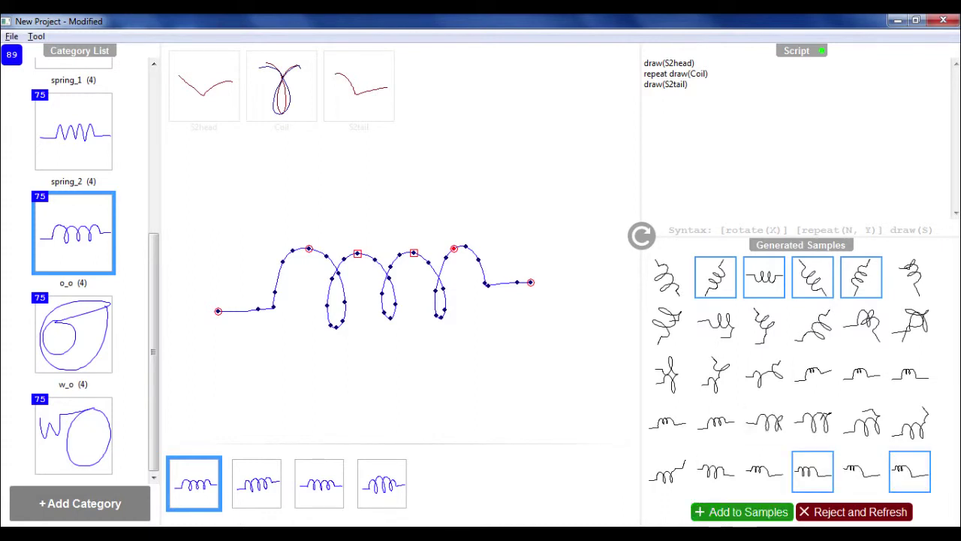
pyautogui.click(716, 471)
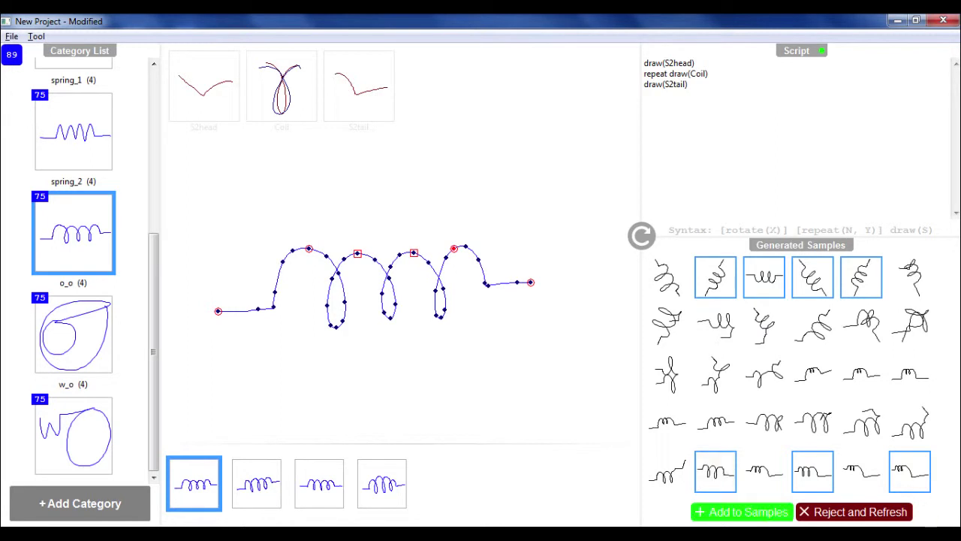
pyautogui.click(742, 511)
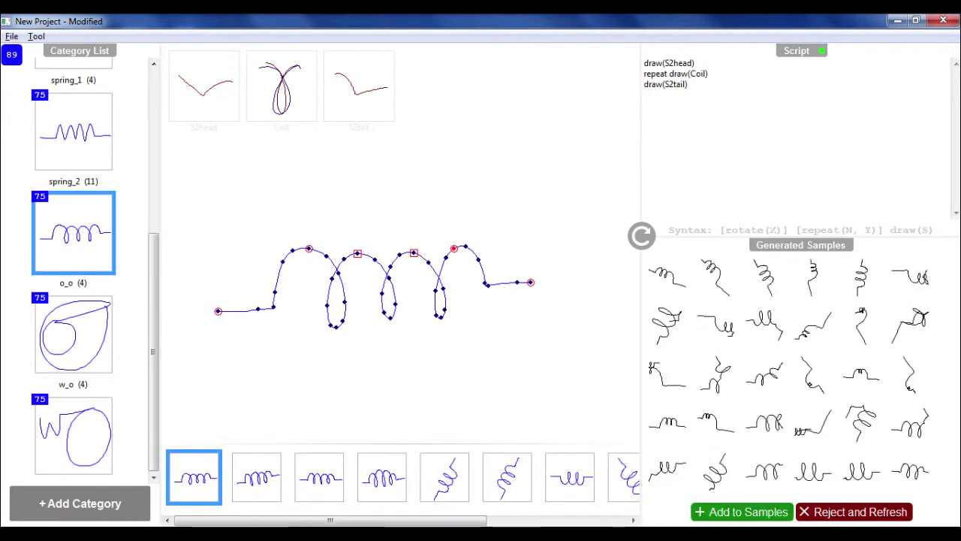
# Select thirteen well-formed coil samples in the Generated Samples batch
pyautogui.click(813, 422)
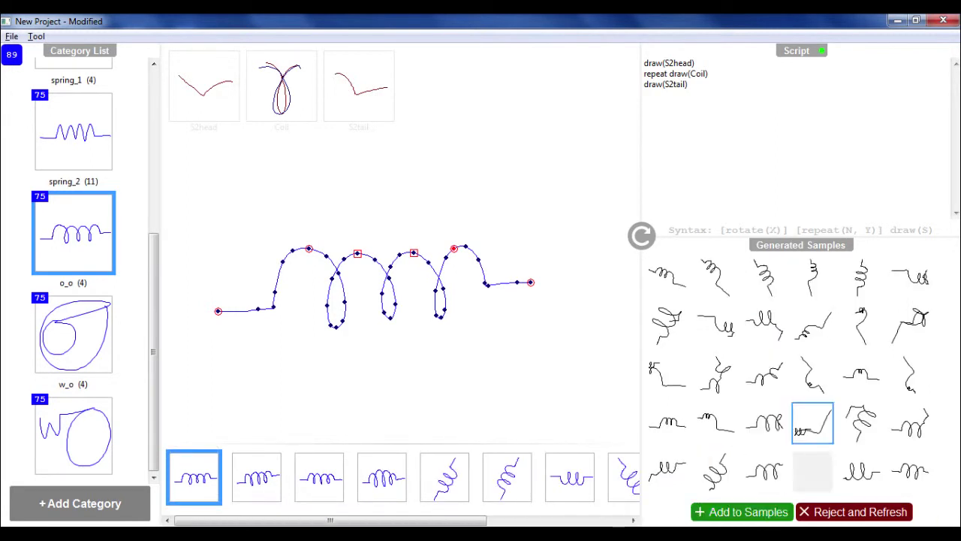
pyautogui.click(862, 422)
pyautogui.click(910, 422)
pyautogui.click(813, 374)
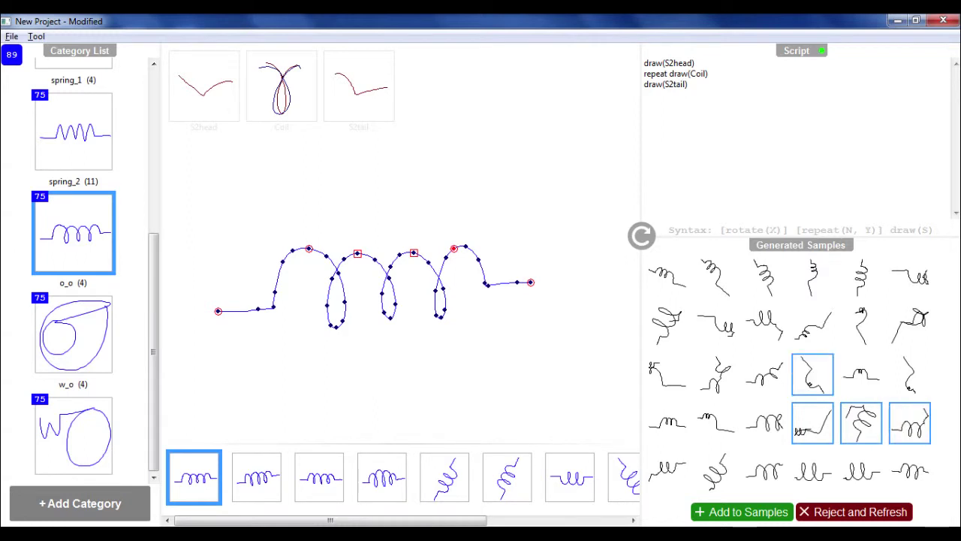
pyautogui.click(765, 374)
pyautogui.click(716, 374)
pyautogui.click(667, 374)
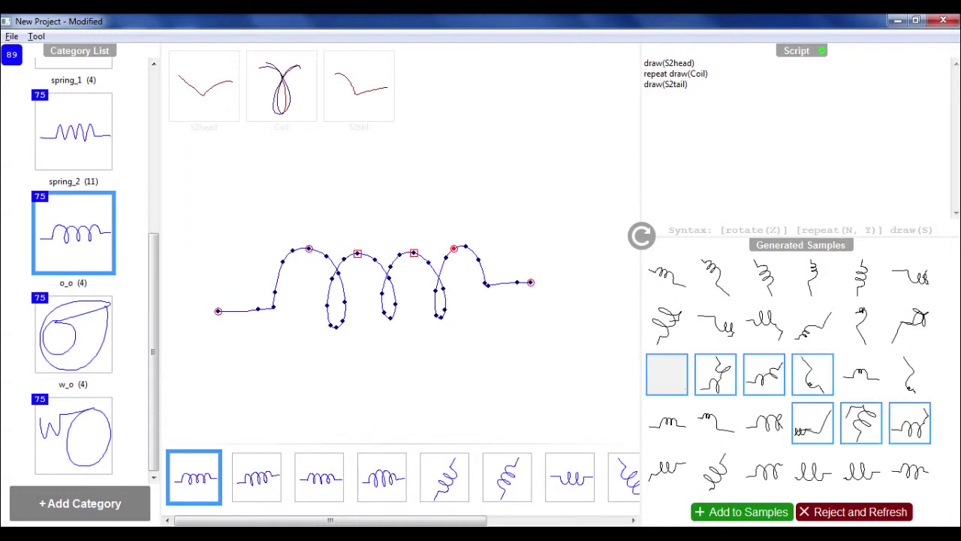
pyautogui.click(716, 325)
pyautogui.click(765, 325)
pyautogui.click(813, 325)
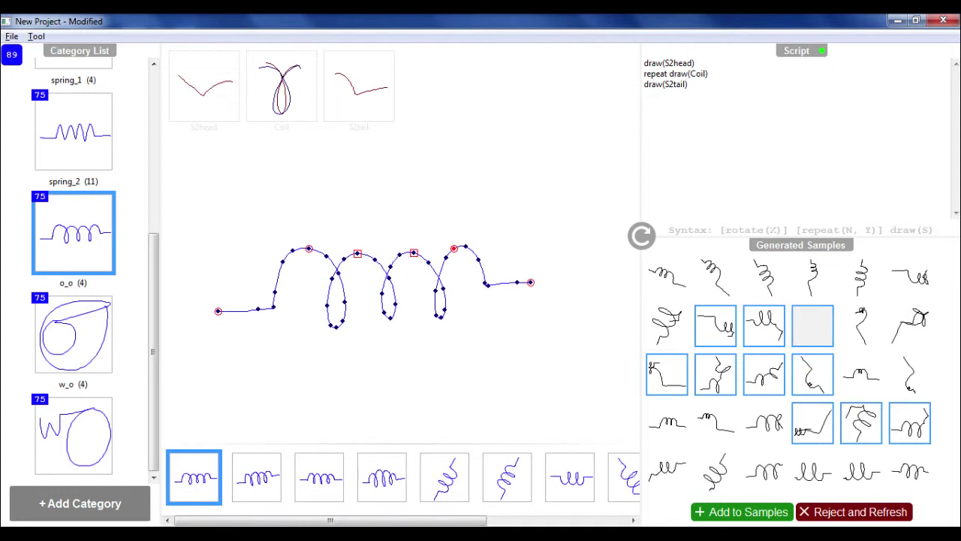
pyautogui.click(862, 325)
pyautogui.click(909, 325)
pyautogui.click(910, 277)
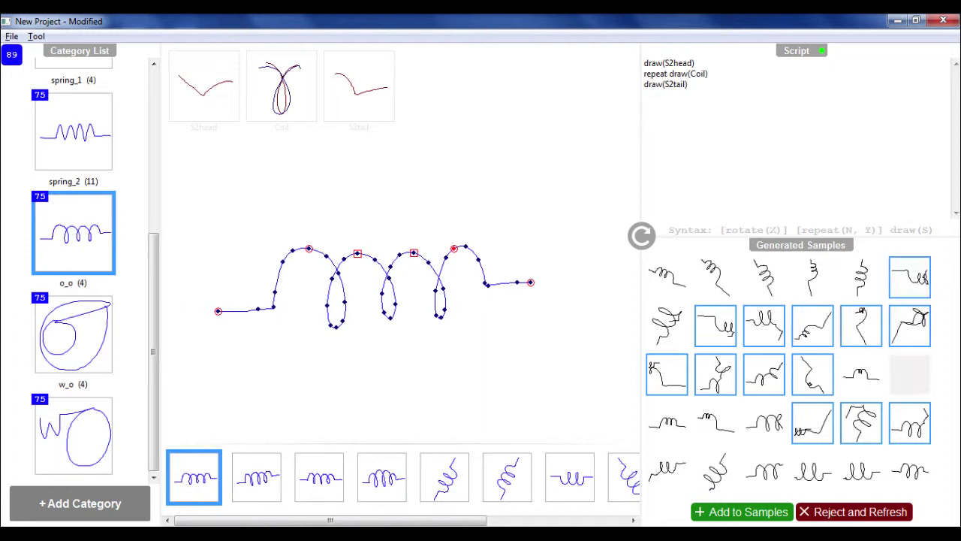
# Reject the rest, pick six good coils from the fresh batch, and add them to spring_2
pyautogui.click(854, 511)
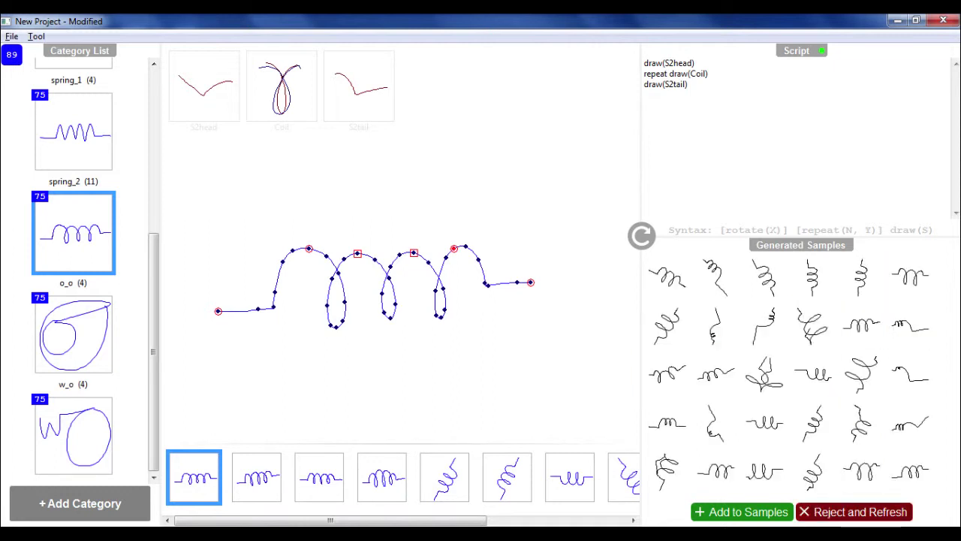
pyautogui.click(812, 423)
pyautogui.click(764, 423)
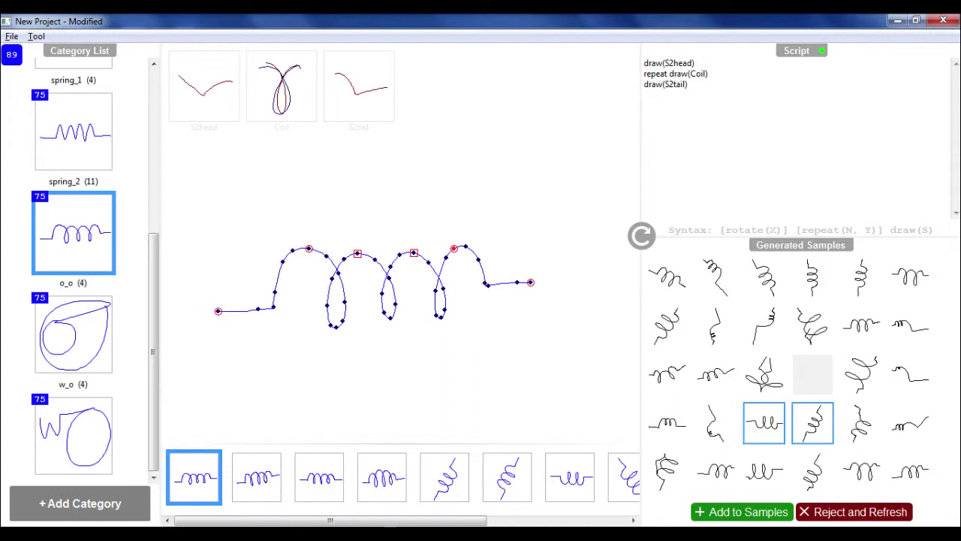
pyautogui.click(862, 324)
pyautogui.click(910, 277)
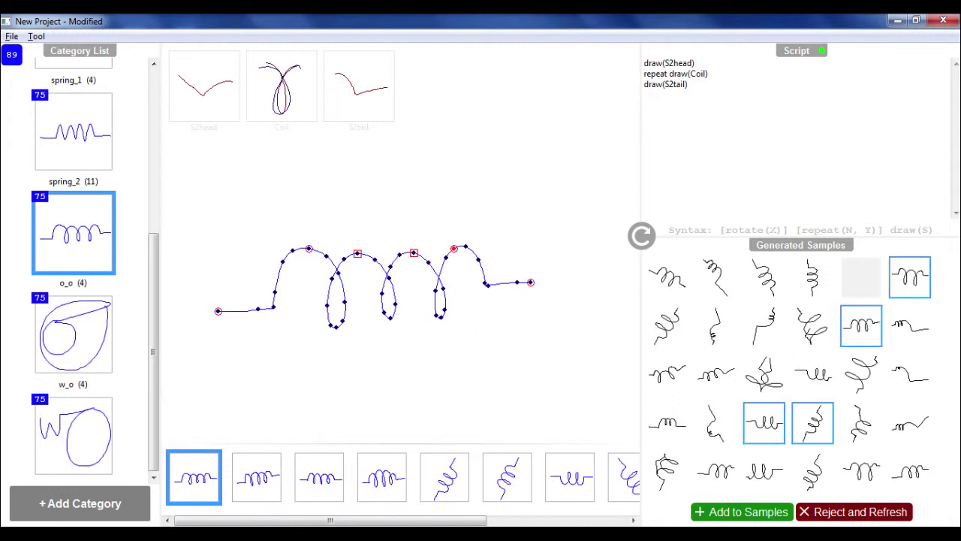
pyautogui.click(667, 325)
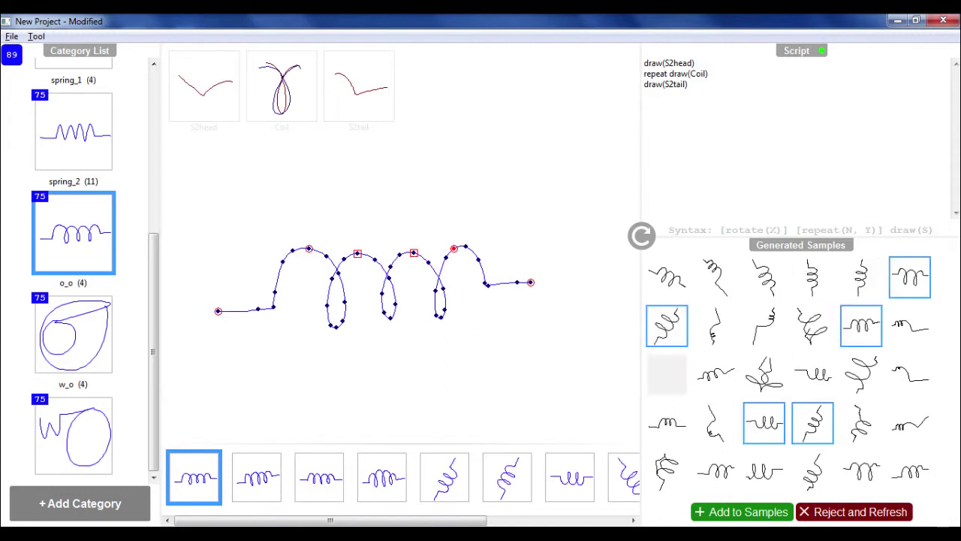
pyautogui.click(667, 423)
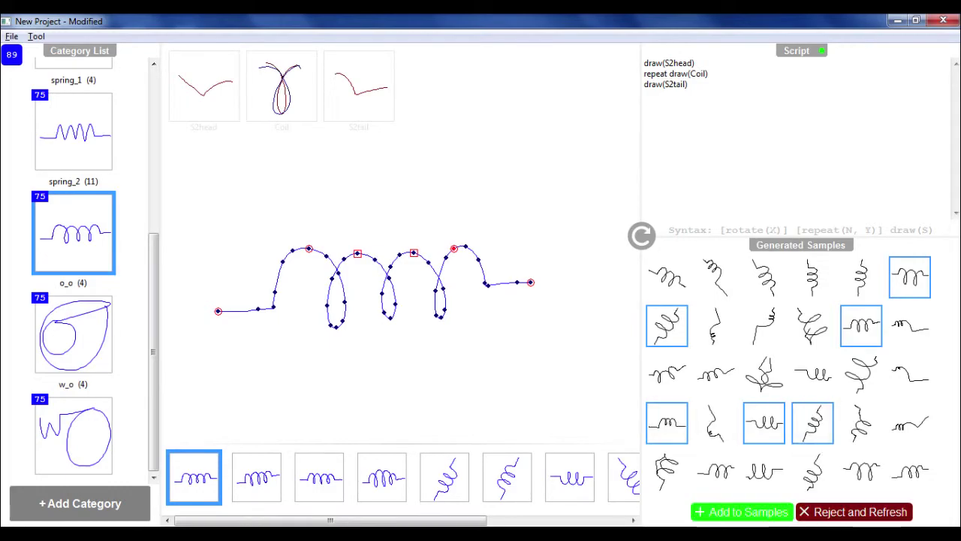
pyautogui.click(742, 511)
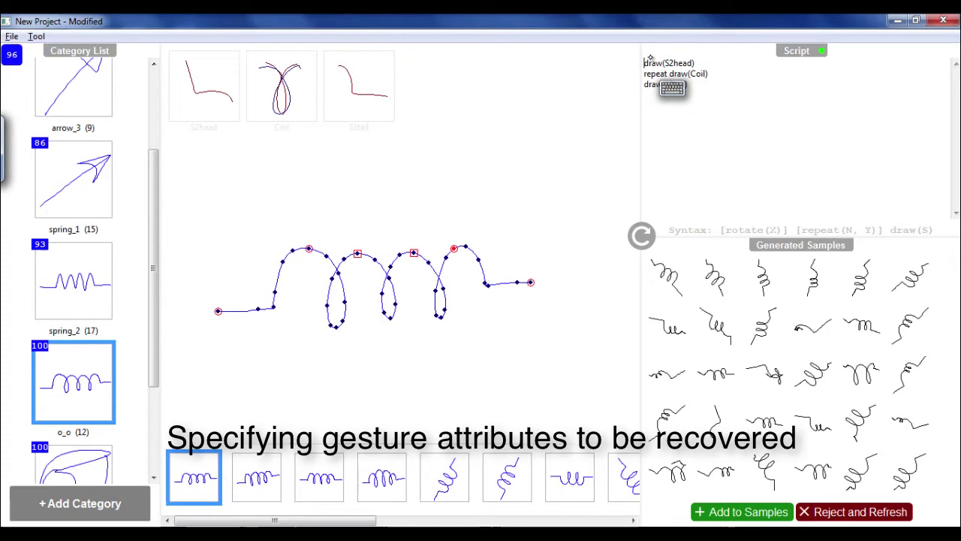
# Insert (N) after repeat so the coil script reads repeat(N) draw(Coil)
pyautogui.press('Down')
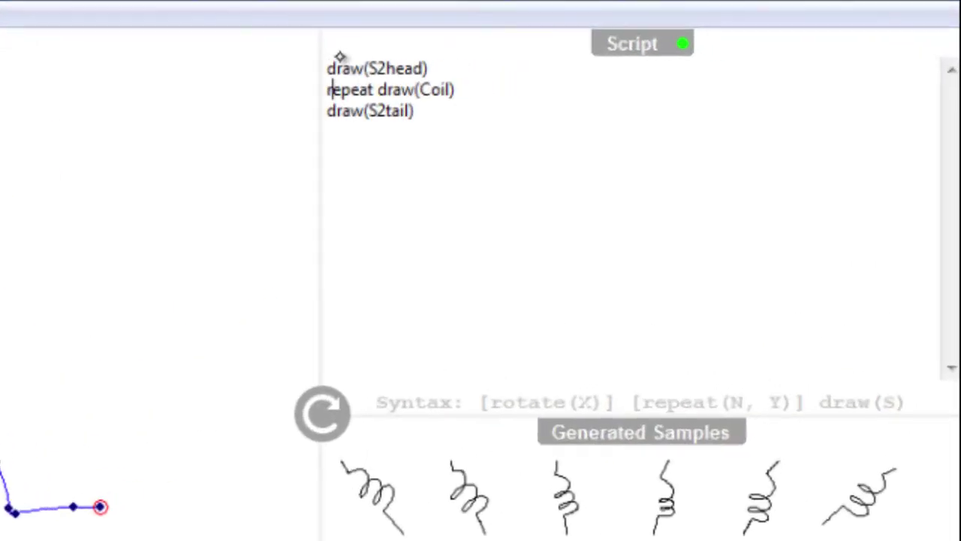
pyautogui.write('(N)')
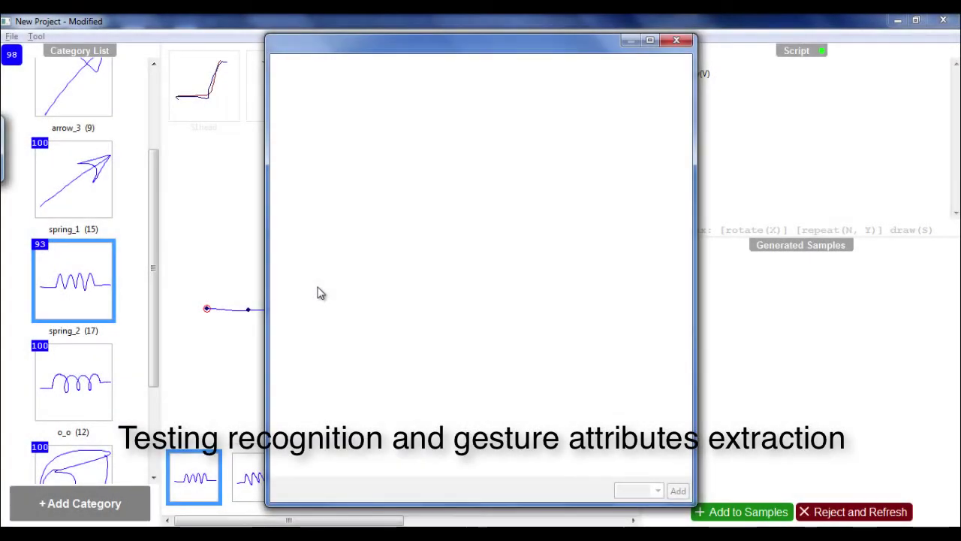
# Draw several zigzag springs and check each is recognized as spring_1 with its loop count N
pyautogui.moveTo(305, 290); pyautogui.dragTo(361, 238)
pyautogui.moveTo(368, 275)
pyautogui.mouseDown()
pyautogui.moveTo(427, 248)
pyautogui.moveTo(499, 286)
pyautogui.mouseUp()
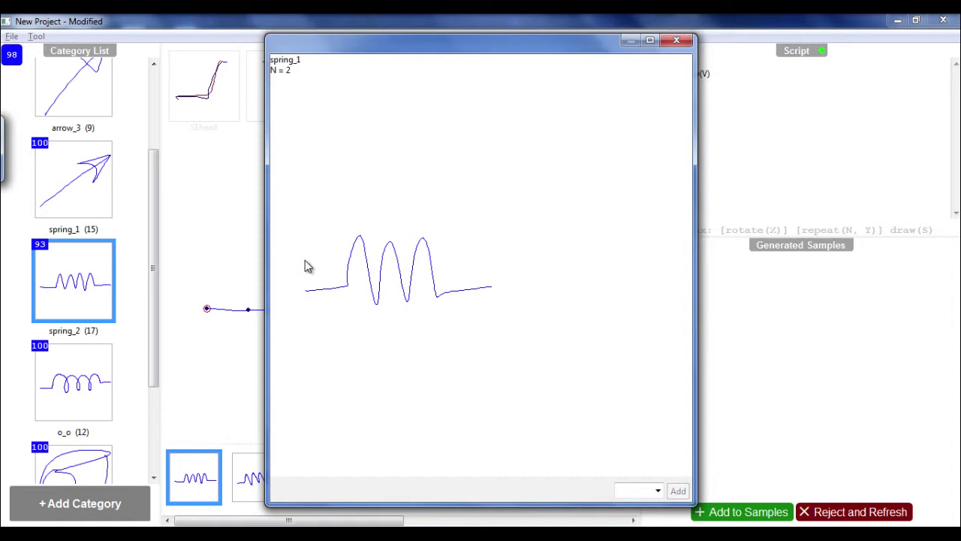
pyautogui.moveTo(305, 260)
pyautogui.mouseDown()
pyautogui.moveTo(373, 286)
pyautogui.moveTo(423, 232)
pyautogui.moveTo(478, 263)
pyautogui.moveTo(564, 229)
pyautogui.mouseUp()
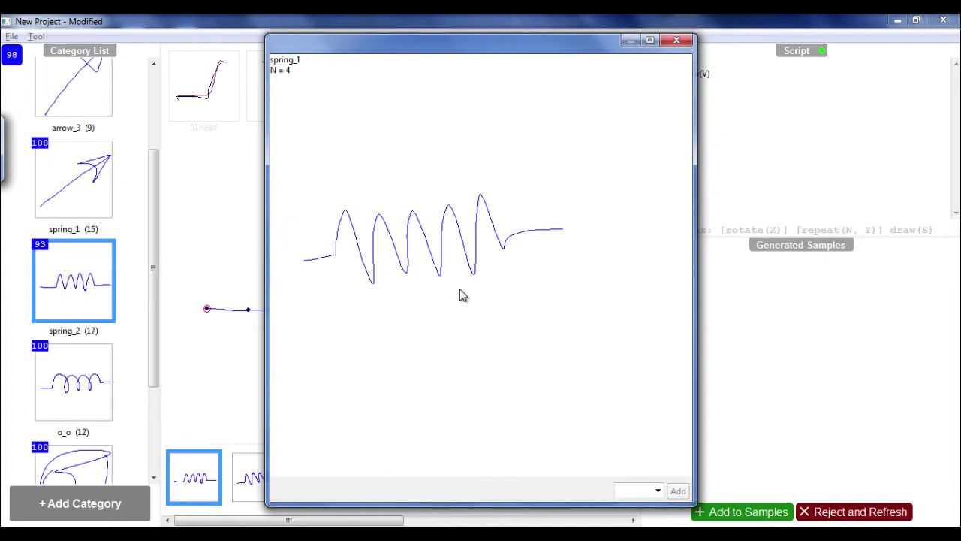
pyautogui.moveTo(291, 305); pyautogui.dragTo(487, 302)
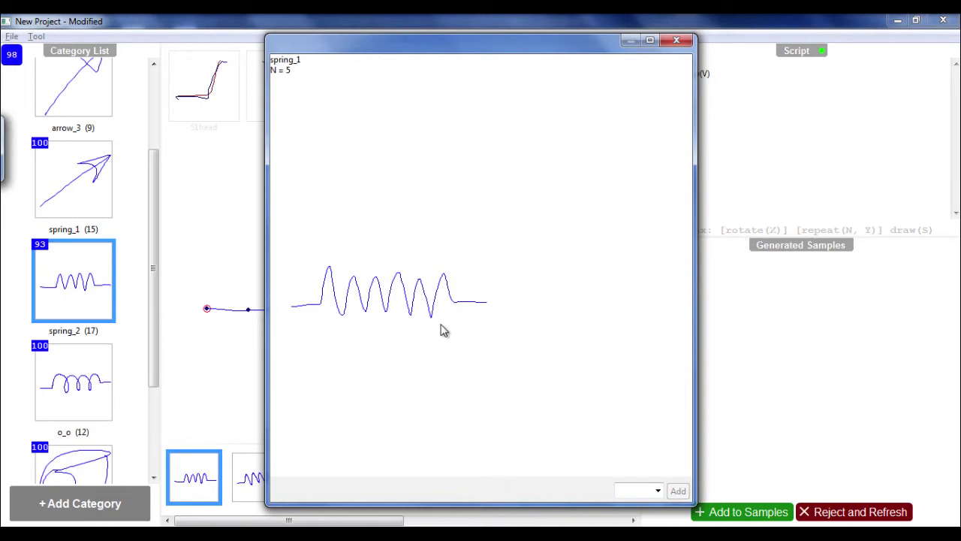
pyautogui.moveTo(326, 233)
pyautogui.mouseDown()
pyautogui.moveTo(371, 223)
pyautogui.moveTo(478, 229)
pyautogui.moveTo(505, 200)
pyautogui.moveTo(547, 210)
pyautogui.mouseUp()
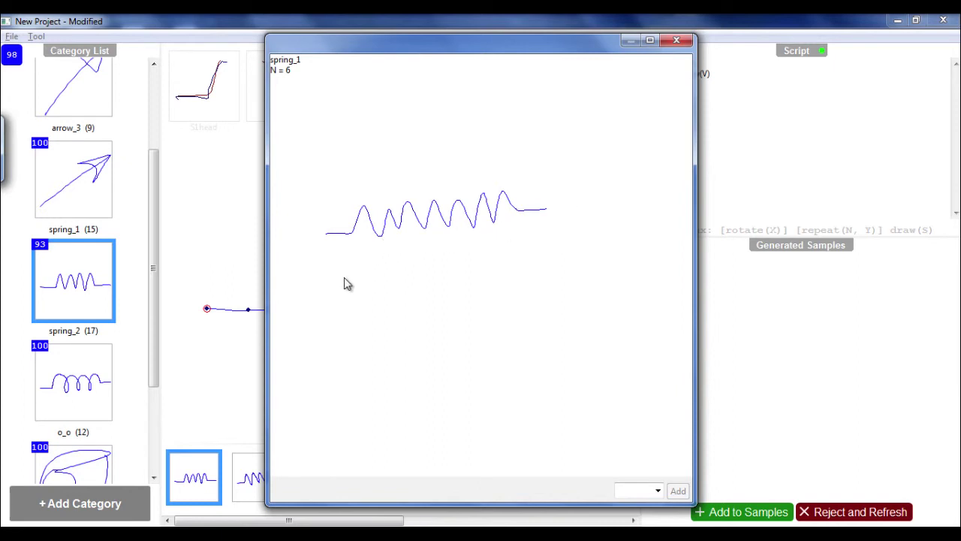
# Draw three coiled springs, checking spring_2 and N, then a diagonal and a vertical arrow
pyautogui.moveTo(330, 263)
pyautogui.mouseDown()
pyautogui.moveTo(427, 230)
pyautogui.moveTo(476, 248)
pyautogui.moveTo(500, 243)
pyautogui.mouseUp()
pyautogui.moveTo(328, 299)
pyautogui.mouseDown()
pyautogui.moveTo(356, 300)
pyautogui.moveTo(382, 259)
pyautogui.moveTo(445, 290)
pyautogui.moveTo(473, 242)
pyautogui.moveTo(518, 253)
pyautogui.mouseUp()
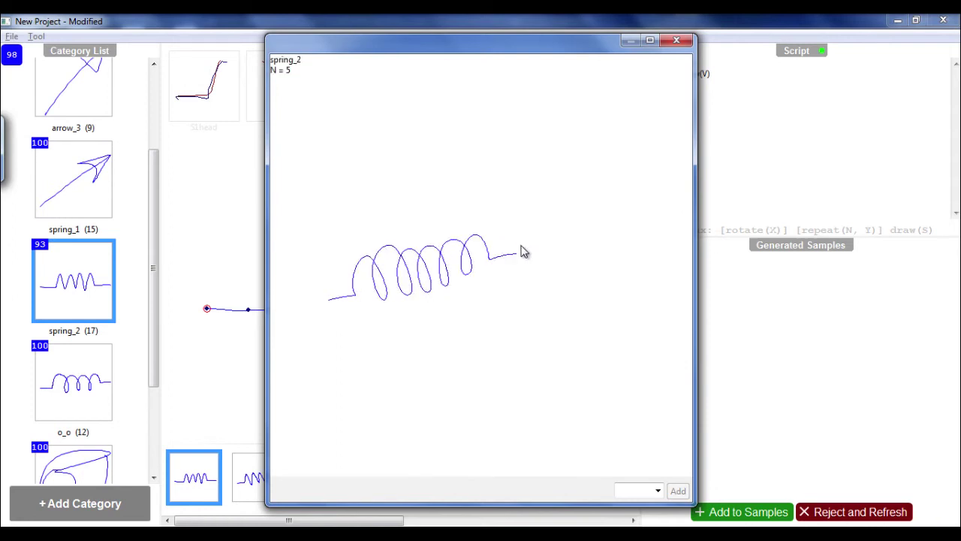
pyautogui.moveTo(322, 237)
pyautogui.mouseDown()
pyautogui.moveTo(353, 220)
pyautogui.moveTo(382, 243)
pyautogui.moveTo(425, 249)
pyautogui.moveTo(443, 217)
pyautogui.moveTo(493, 227)
pyautogui.mouseUp()
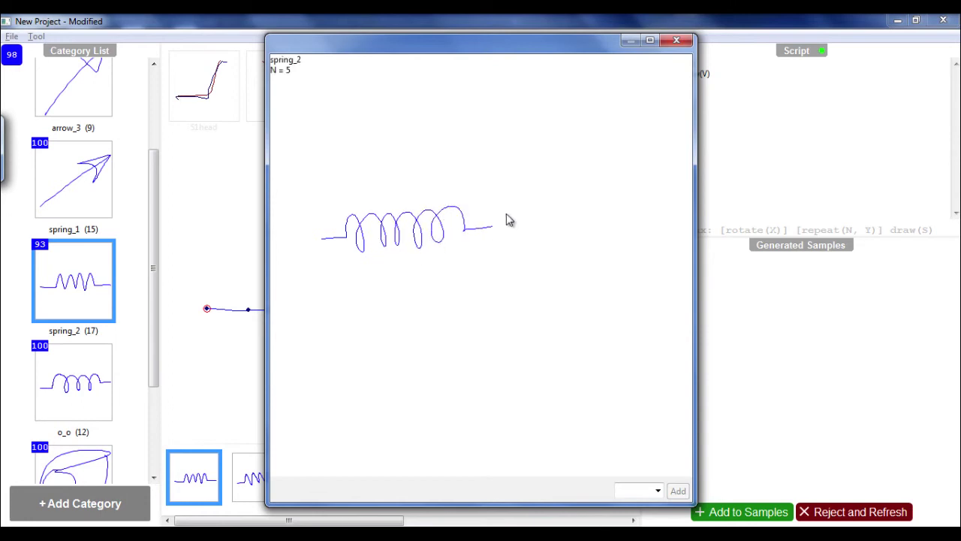
pyautogui.moveTo(392, 361)
pyautogui.mouseDown()
pyautogui.moveTo(536, 166)
pyautogui.moveTo(543, 188)
pyautogui.moveTo(560, 152)
pyautogui.mouseUp()
pyautogui.moveTo(461, 392)
pyautogui.mouseDown()
pyautogui.moveTo(440, 178)
pyautogui.moveTo(455, 180)
pyautogui.moveTo(442, 144)
pyautogui.mouseUp()
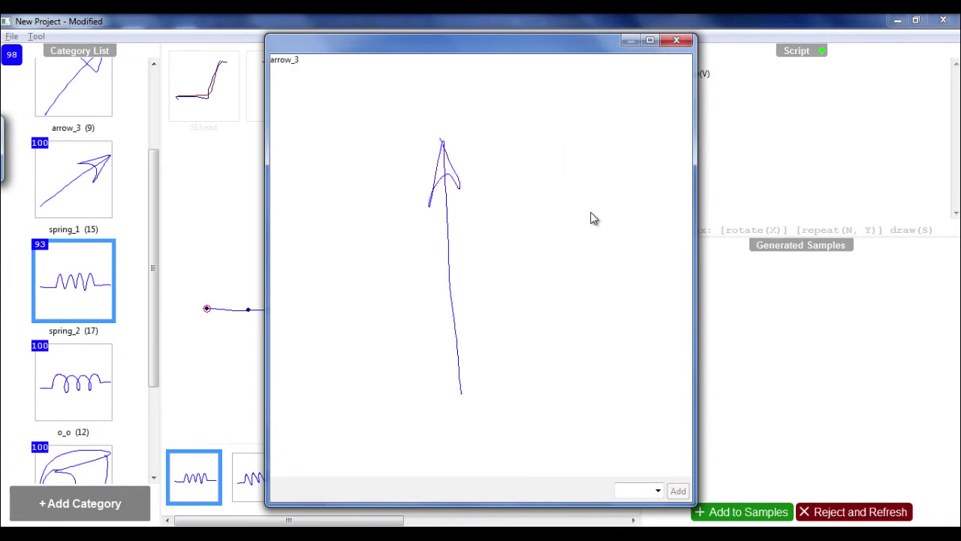
# Draw an oval with a tail, an o_o shape and two W-in-a-loop gestures, checking each label
pyautogui.moveTo(538, 134)
pyautogui.mouseDown()
pyautogui.moveTo(553, 165)
pyautogui.moveTo(530, 155)
pyautogui.moveTo(524, 163)
pyautogui.mouseUp()
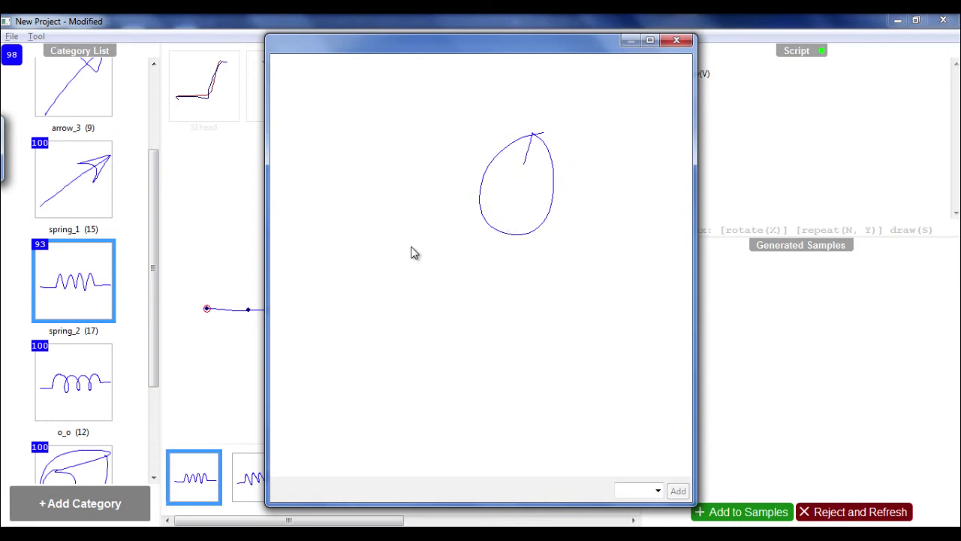
pyautogui.moveTo(412, 253)
pyautogui.mouseDown()
pyautogui.moveTo(509, 230)
pyautogui.moveTo(480, 317)
pyautogui.moveTo(472, 226)
pyautogui.moveTo(438, 238)
pyautogui.moveTo(539, 193)
pyautogui.moveTo(507, 184)
pyautogui.mouseUp()
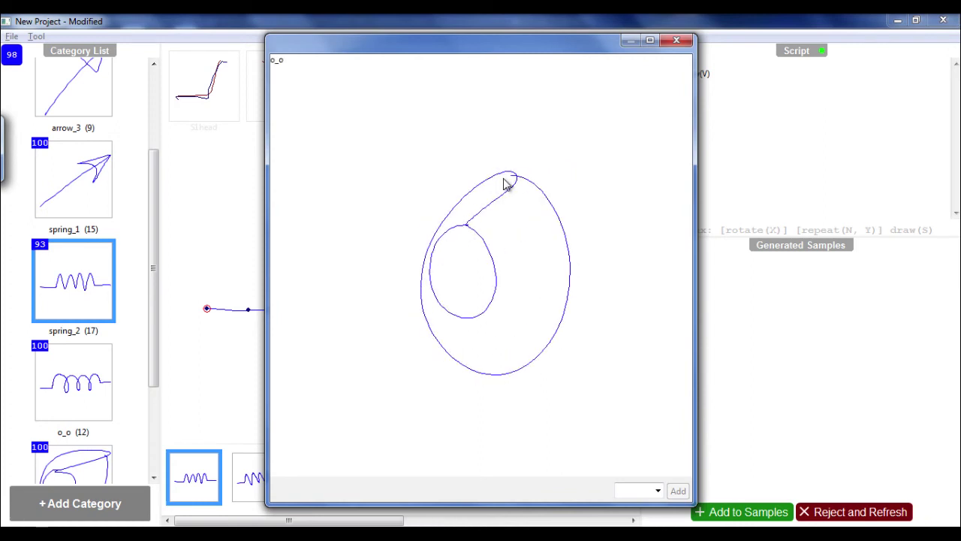
pyautogui.moveTo(424, 220)
pyautogui.mouseDown()
pyautogui.moveTo(446, 236)
pyautogui.moveTo(503, 208)
pyautogui.moveTo(454, 108)
pyautogui.mouseUp()
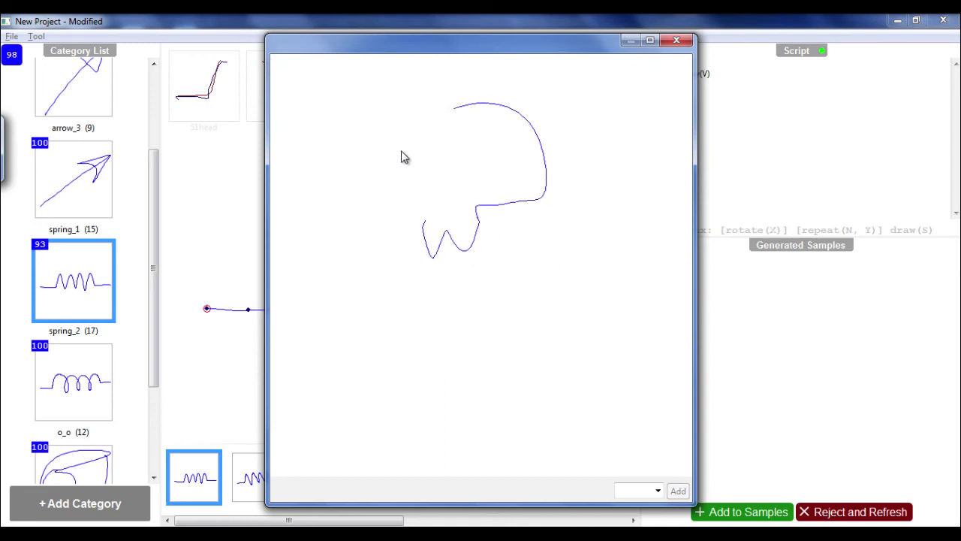
pyautogui.moveTo(401, 157); pyautogui.dragTo(545, 199)
pyautogui.moveTo(440, 278)
pyautogui.mouseDown()
pyautogui.moveTo(496, 278)
pyautogui.moveTo(429, 304)
pyautogui.moveTo(509, 208)
pyautogui.moveTo(488, 172)
pyautogui.moveTo(322, 285)
pyautogui.moveTo(508, 198)
pyautogui.mouseUp()
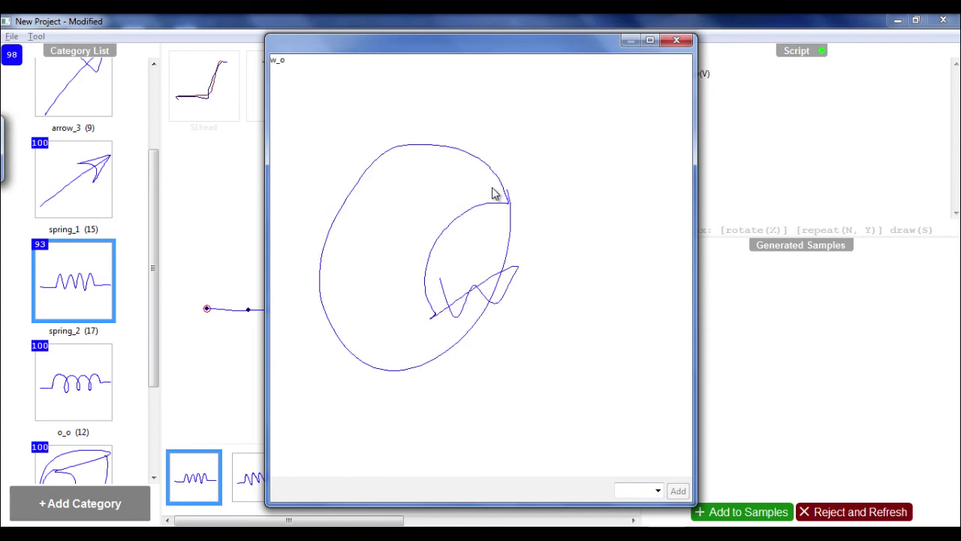